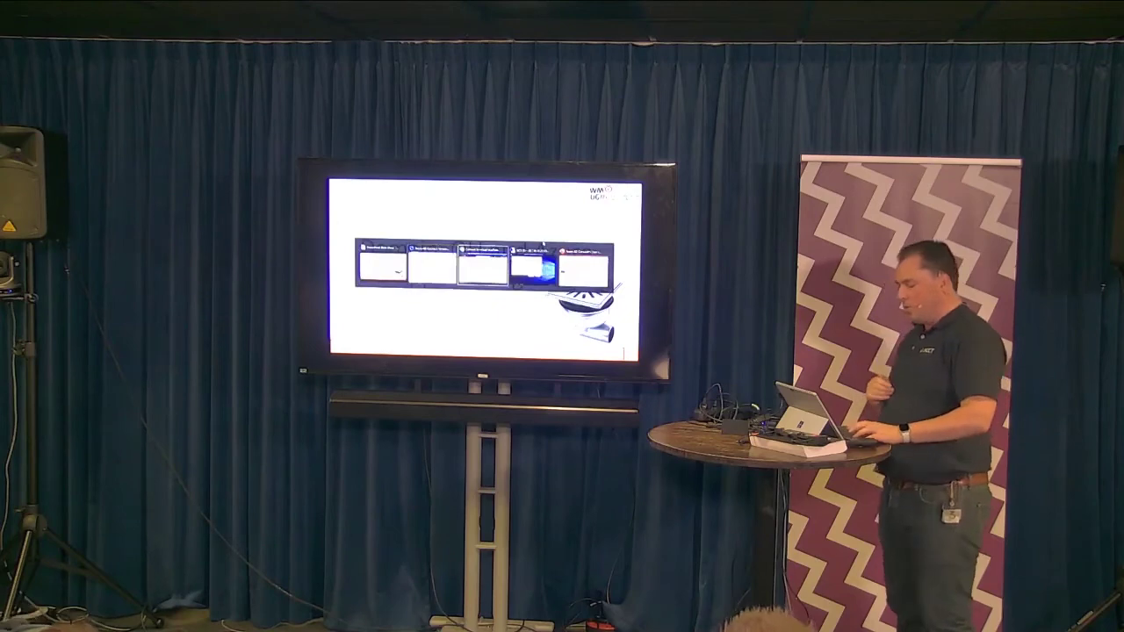
Return to Additional tasks in the sync wizard and start Customize synchronization options
{"action": "key", "text": "alt+Tab"}
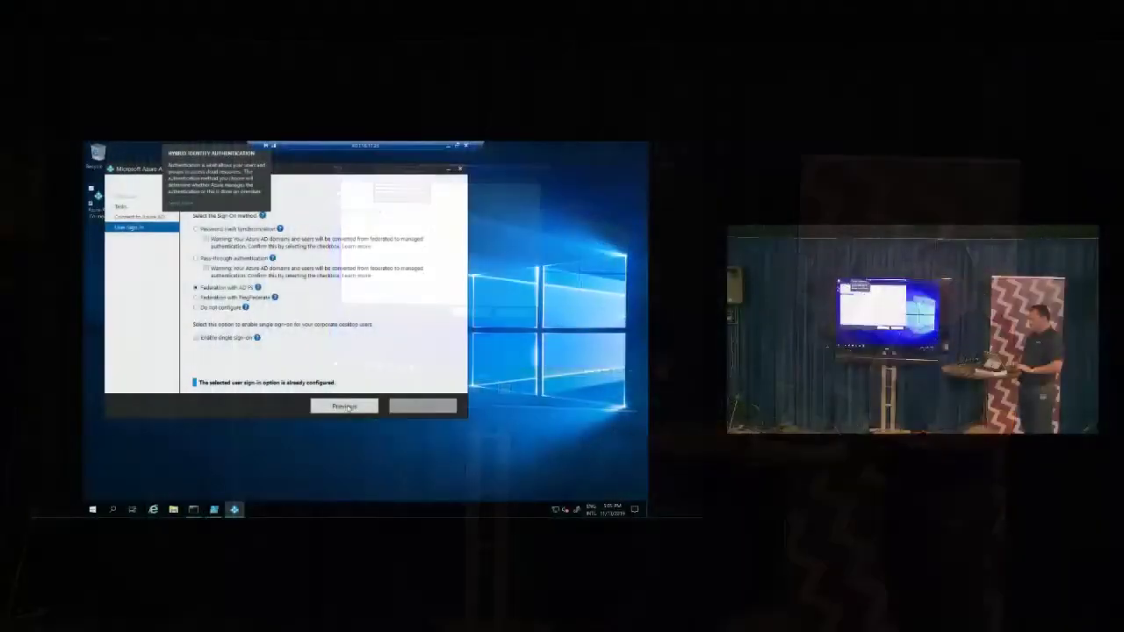
{"action": "left_click", "coordinate": [344, 405]}
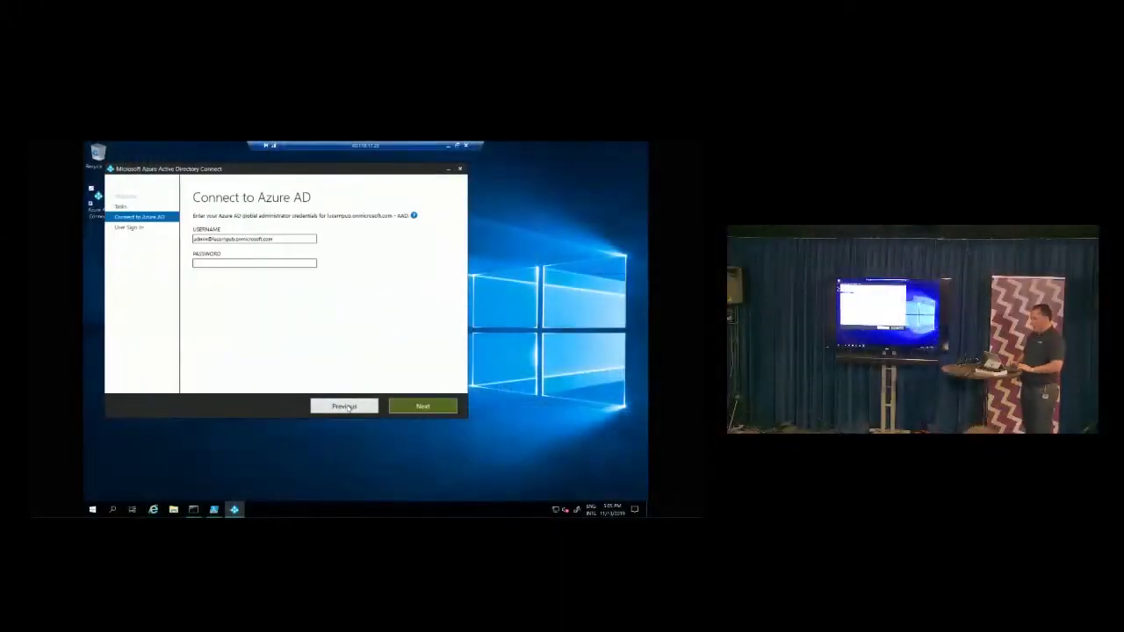
{"action": "left_click", "coordinate": [344, 406]}
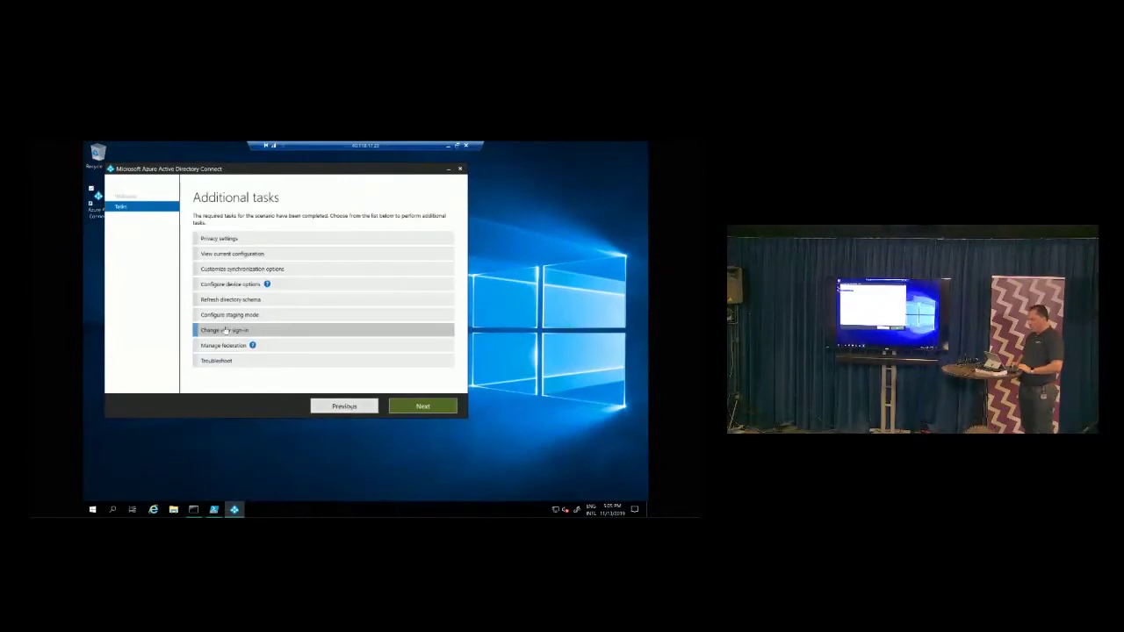
{"action": "left_click", "coordinate": [275, 269]}
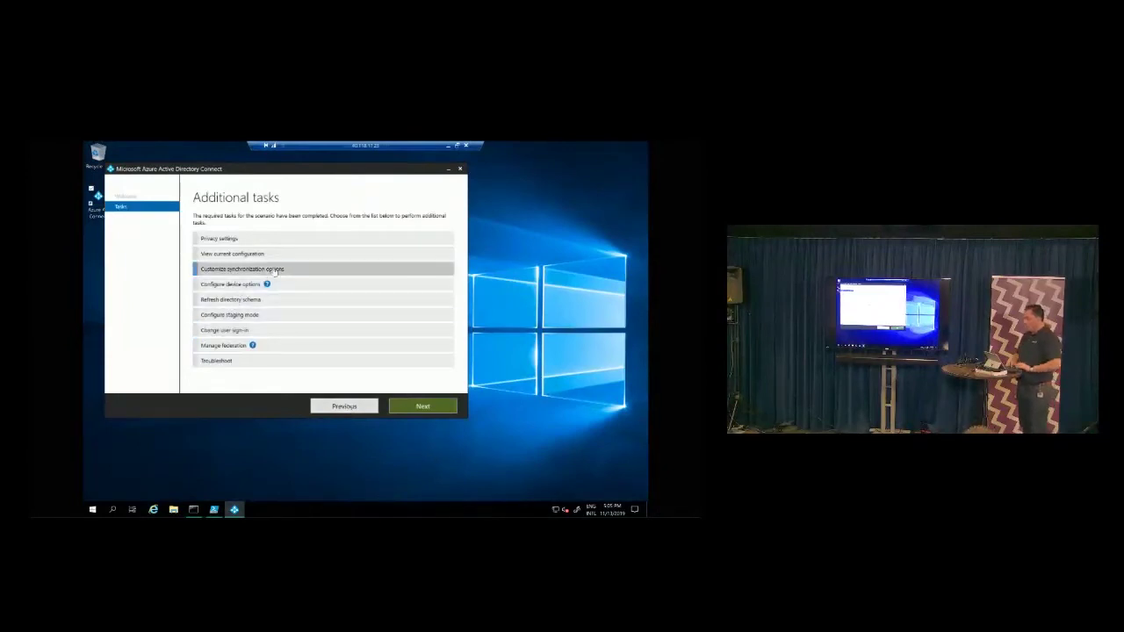
{"action": "left_click", "coordinate": [422, 406]}
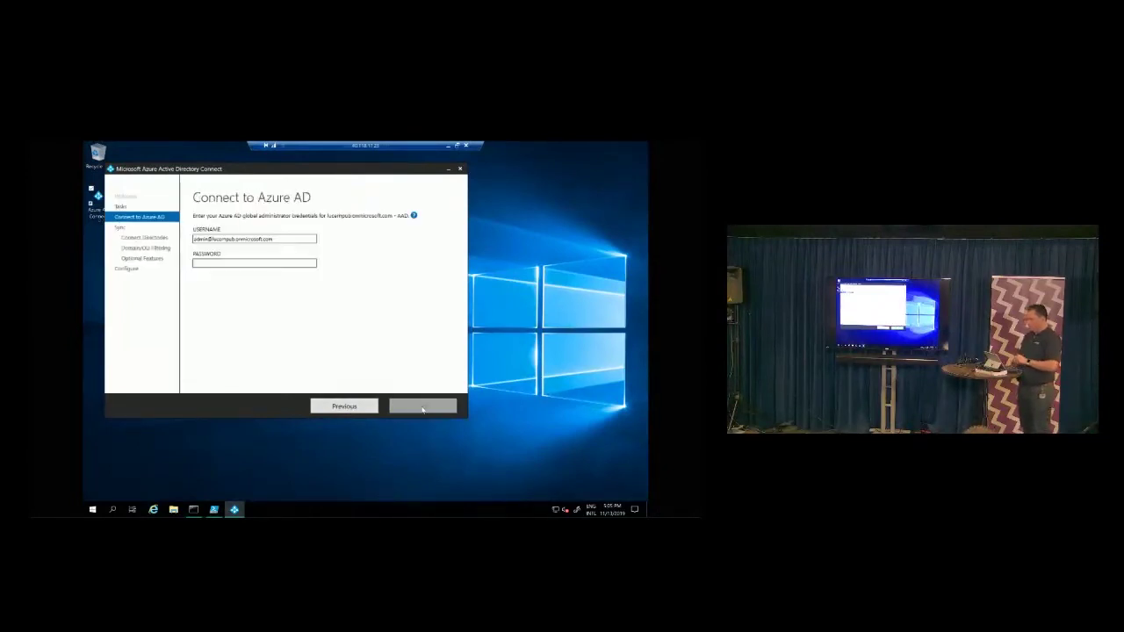
Sign in to Azure AD with the admin password and the MFA verification code
{"action": "left_click", "coordinate": [250, 260]}
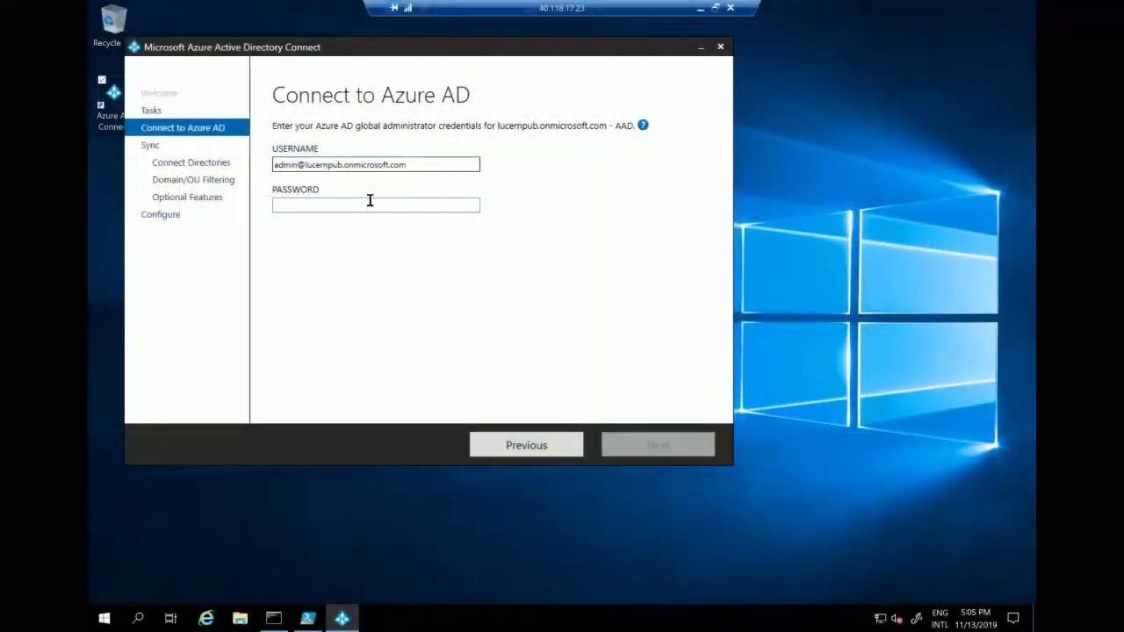
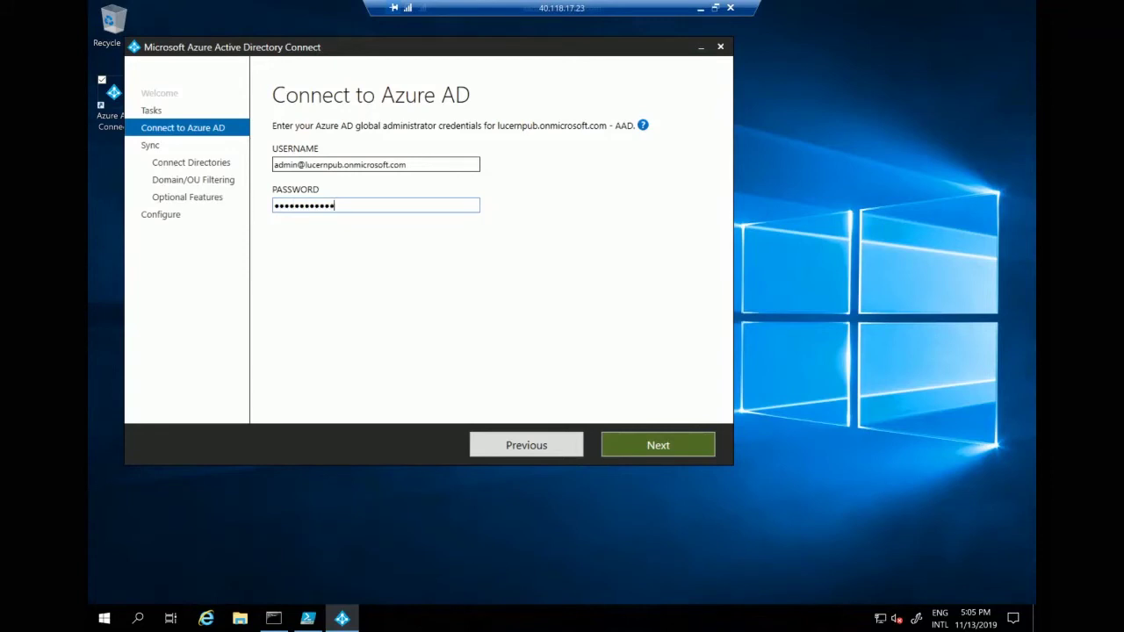
{"action": "key", "text": "Return"}
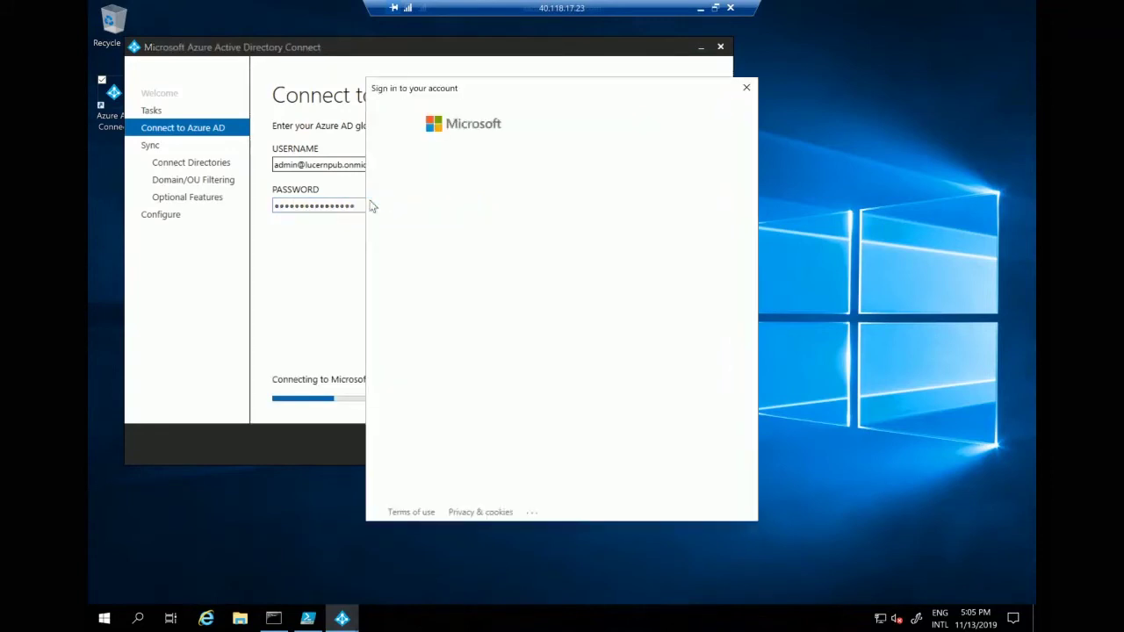
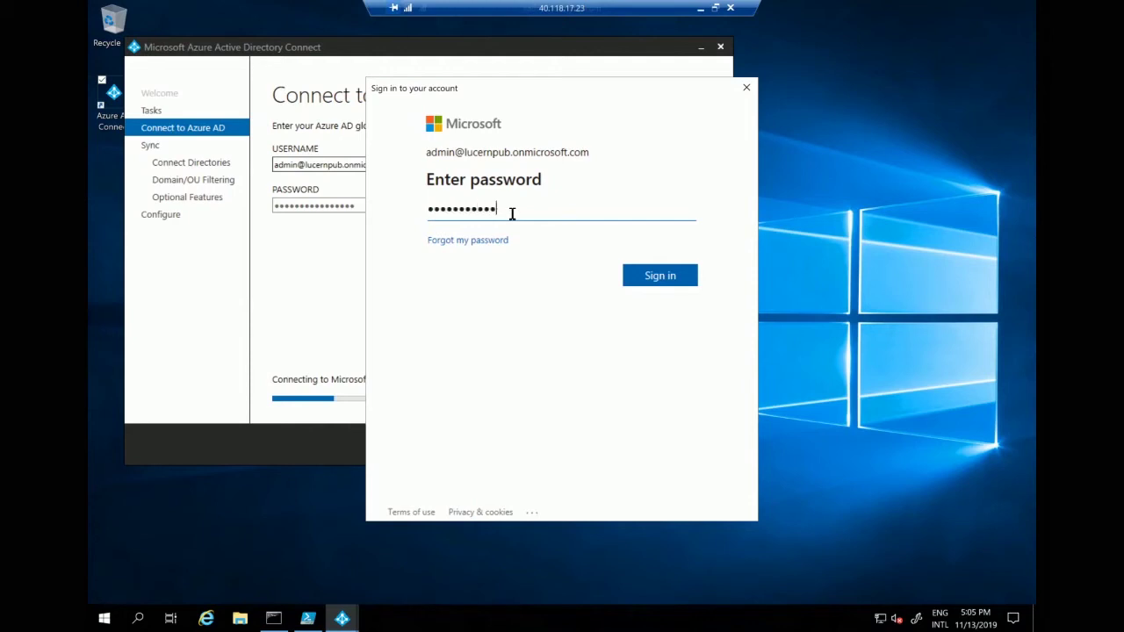
{"action": "key", "text": "Return"}
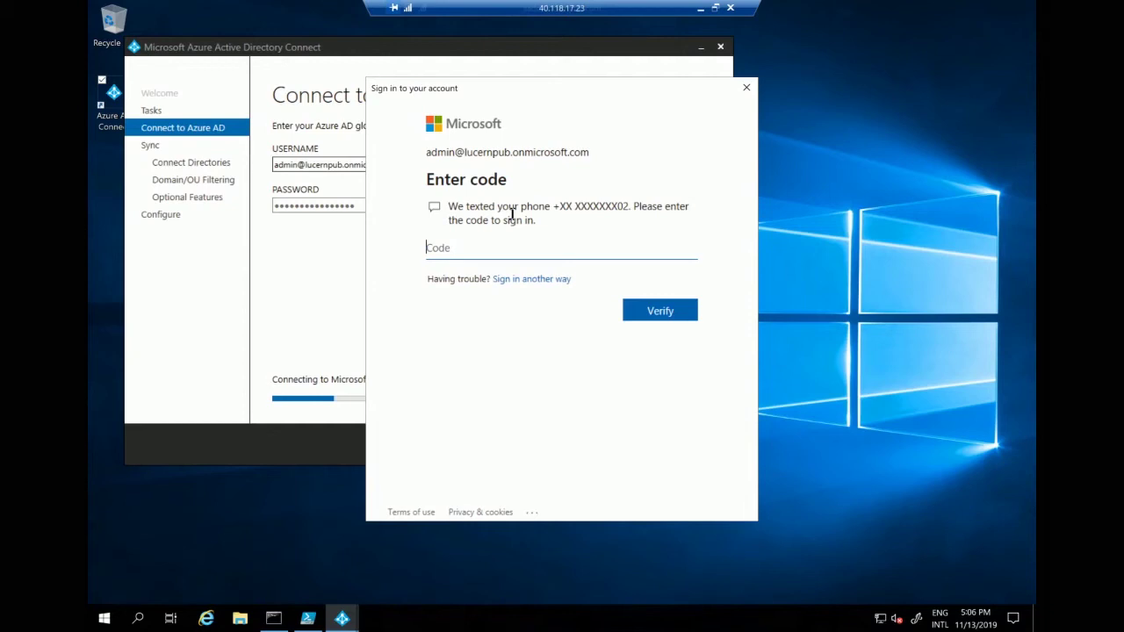
{"action": "key", "text": "Return"}
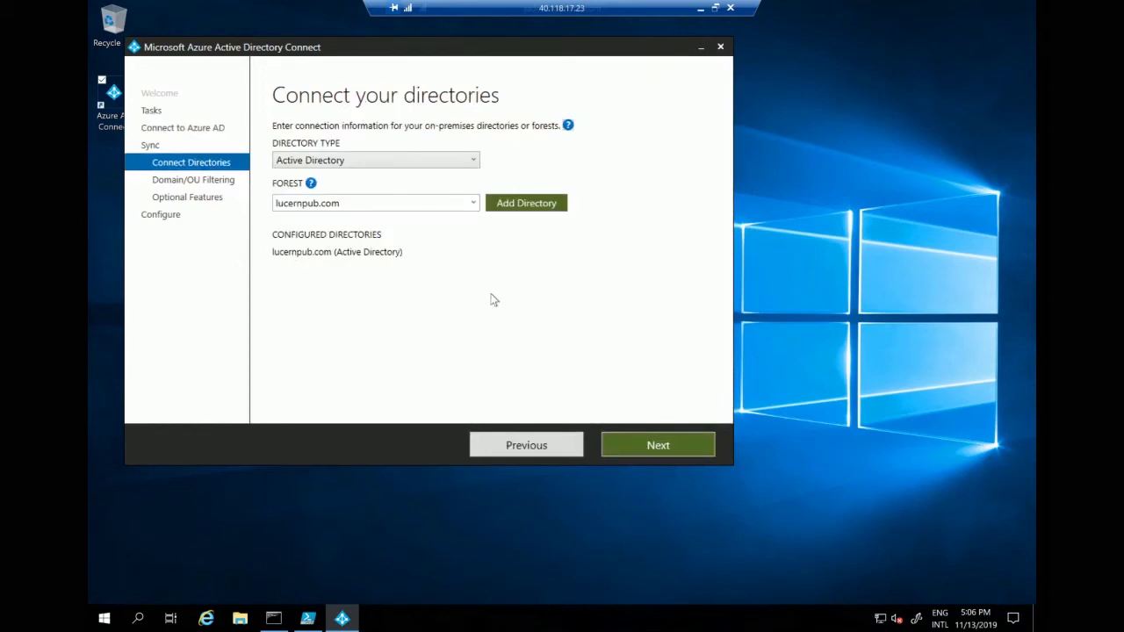
Keep 'Sync selected domains and OUs' and expand lucernpub.com, Demo and Domain Controllers in the tree
{"action": "left_click", "coordinate": [664, 454]}
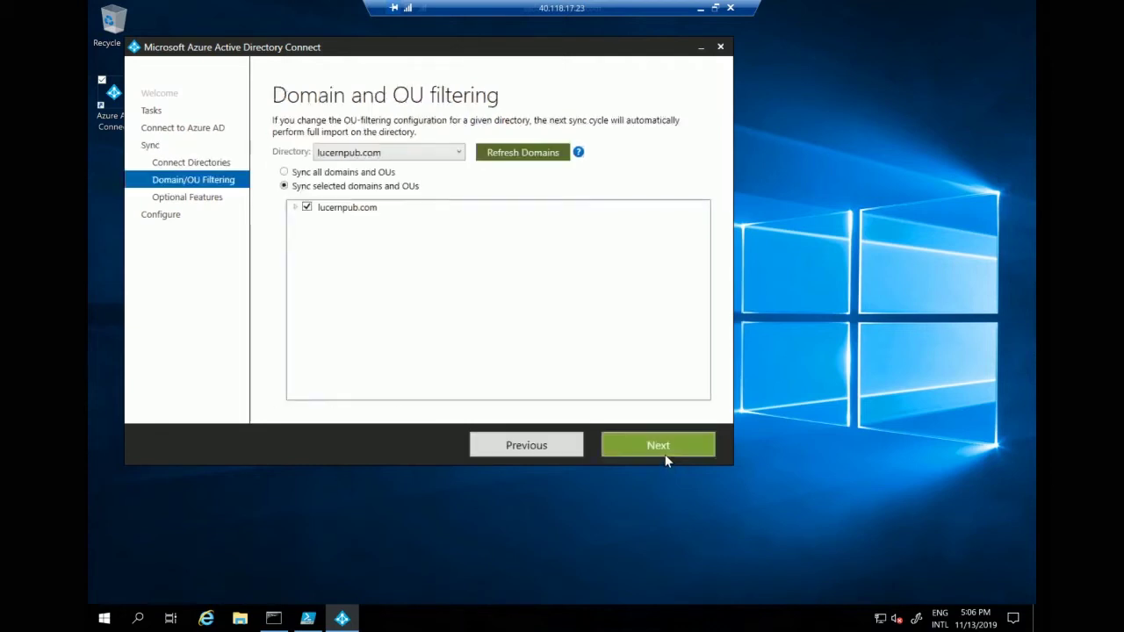
{"action": "left_click", "coordinate": [326, 174]}
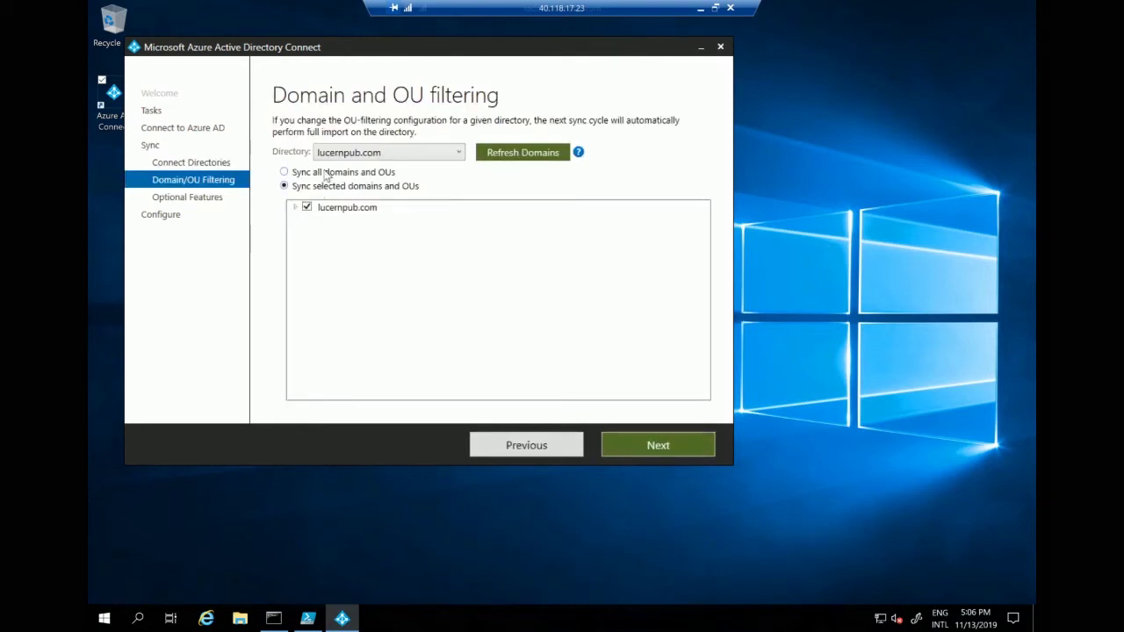
{"action": "left_click", "coordinate": [295, 208]}
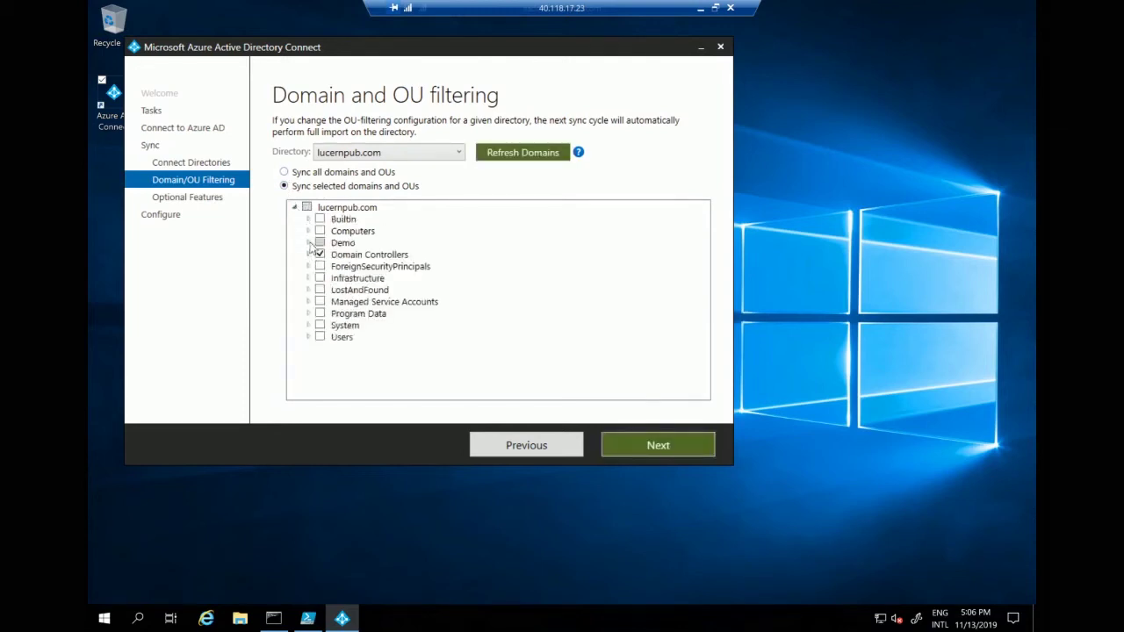
{"action": "left_click", "coordinate": [308, 244]}
{"action": "left_click", "coordinate": [308, 291]}
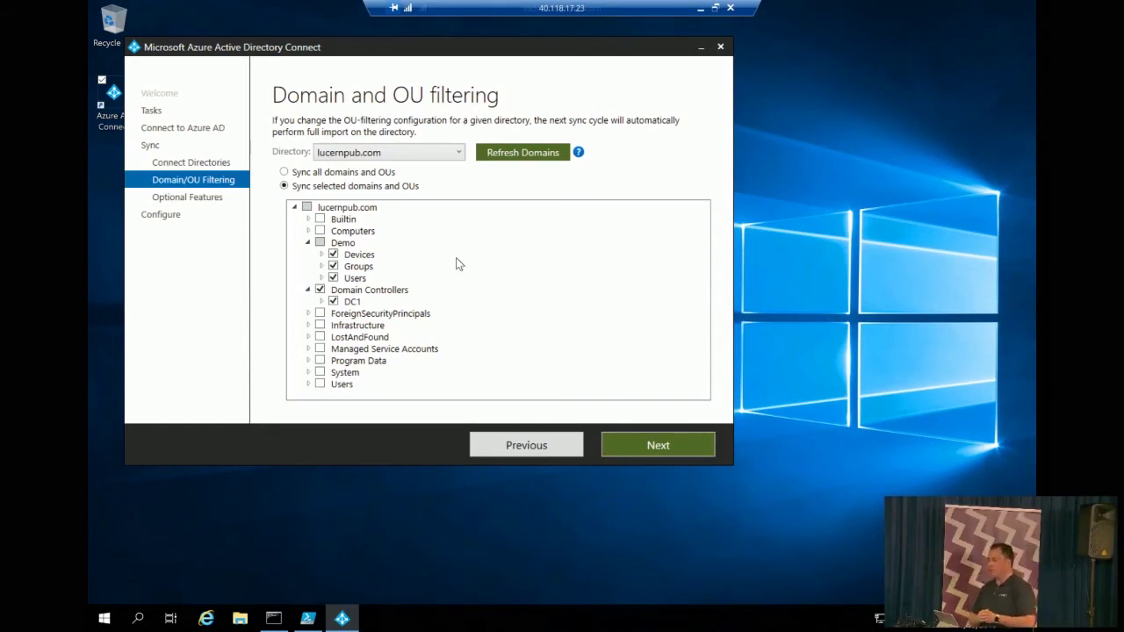
Enable Azure AD app and attribute filtering in the optional features
{"action": "left_click", "coordinate": [666, 441]}
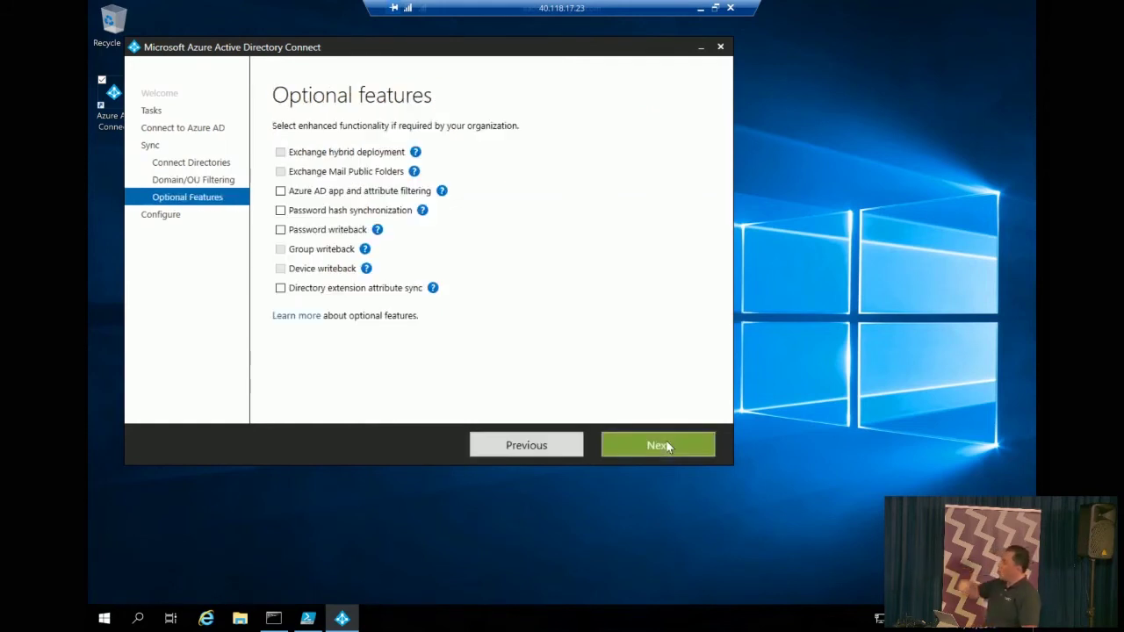
{"action": "mouse_move", "coordinate": [438, 295]}
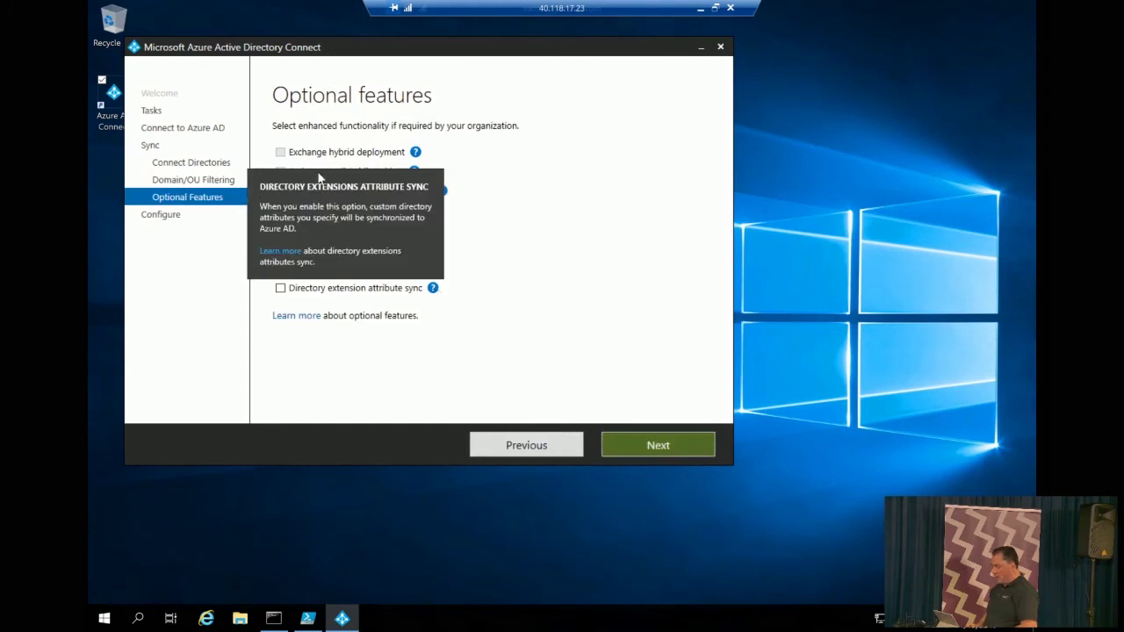
{"action": "left_click", "coordinate": [281, 191]}
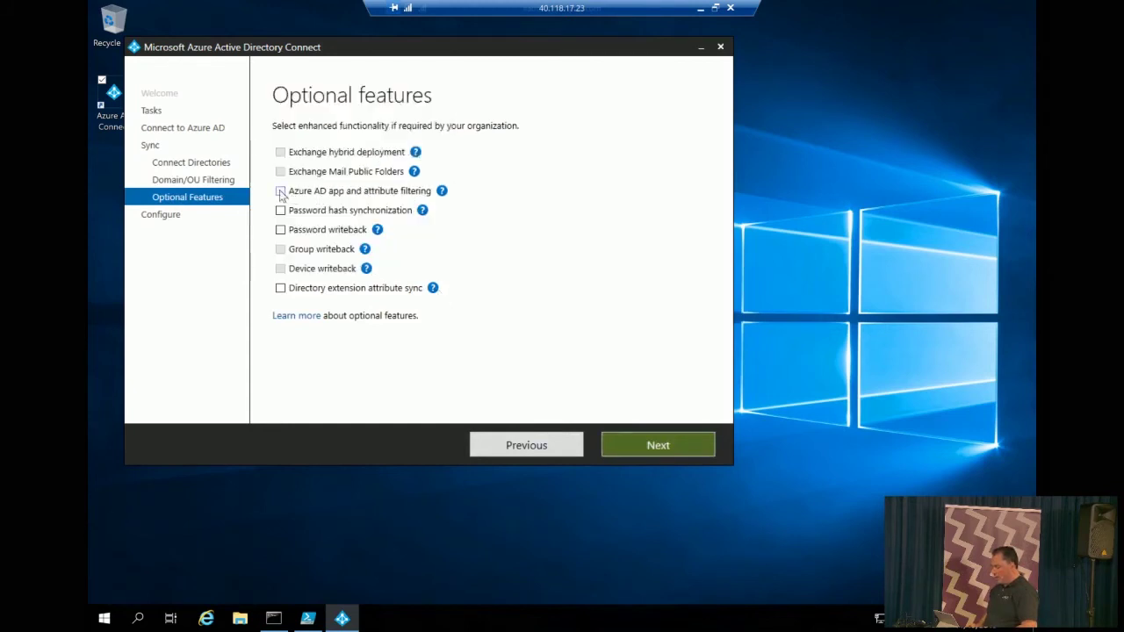
{"action": "left_click", "coordinate": [665, 445]}
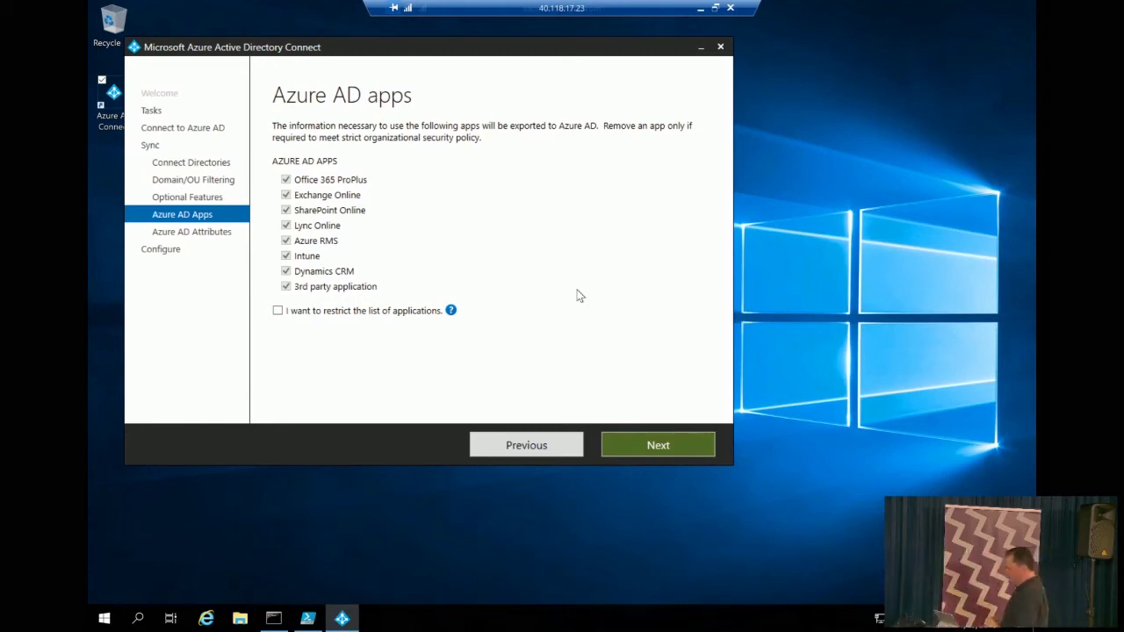
Restrict the synced applications to Office 365 ProPlus only
{"action": "left_click", "coordinate": [342, 312]}
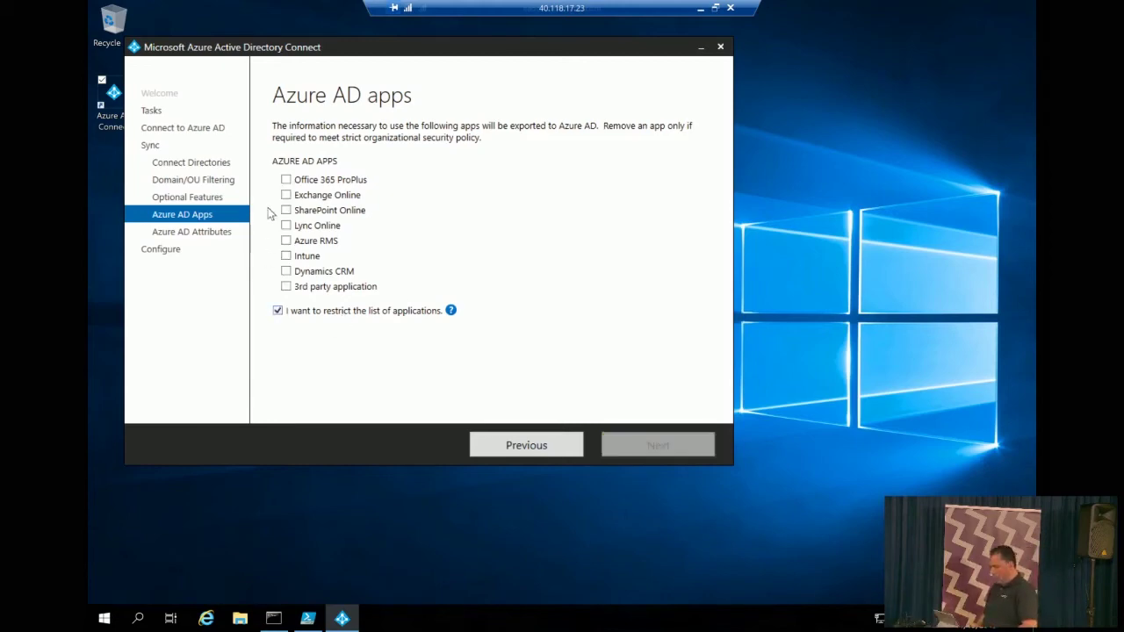
{"action": "left_click", "coordinate": [287, 180]}
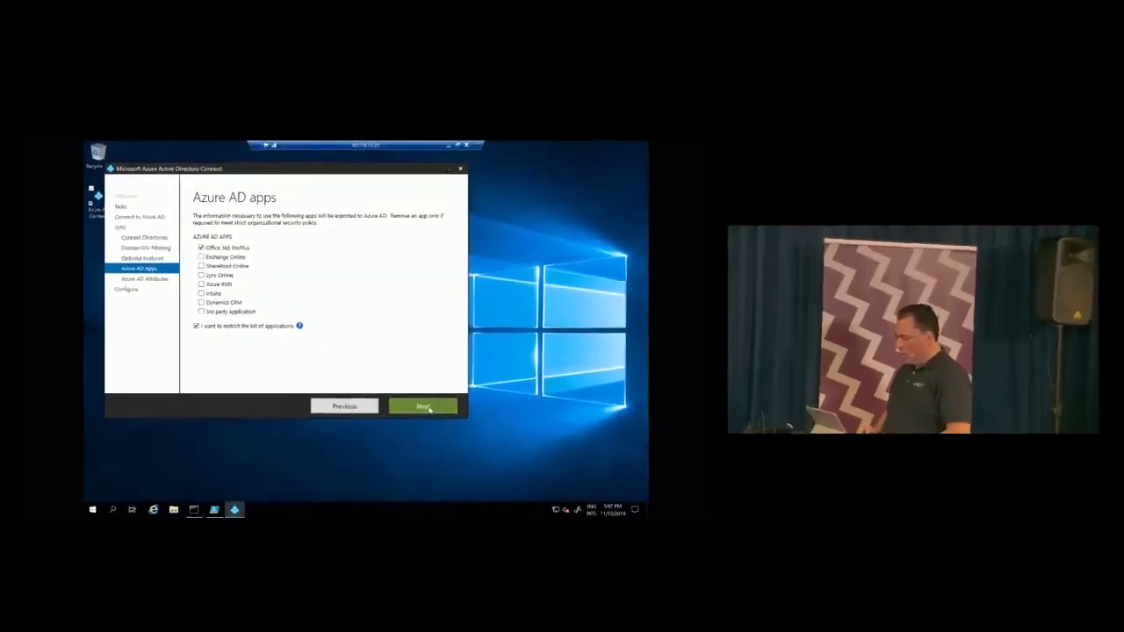
{"action": "left_click", "coordinate": [665, 451]}
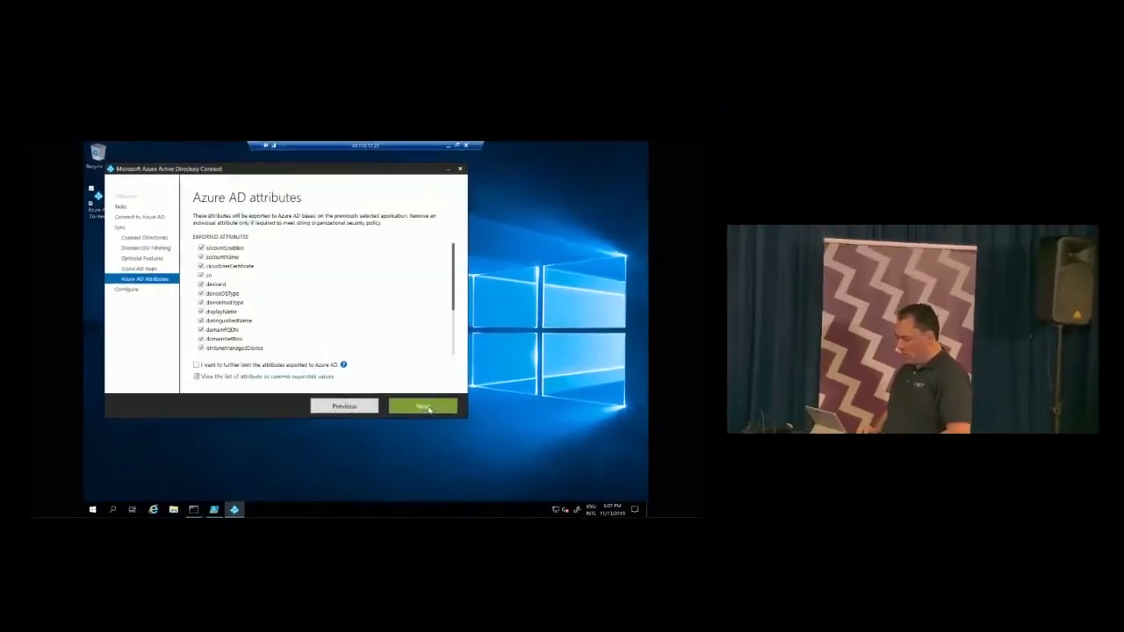
{"action": "left_click", "coordinate": [281, 377]}
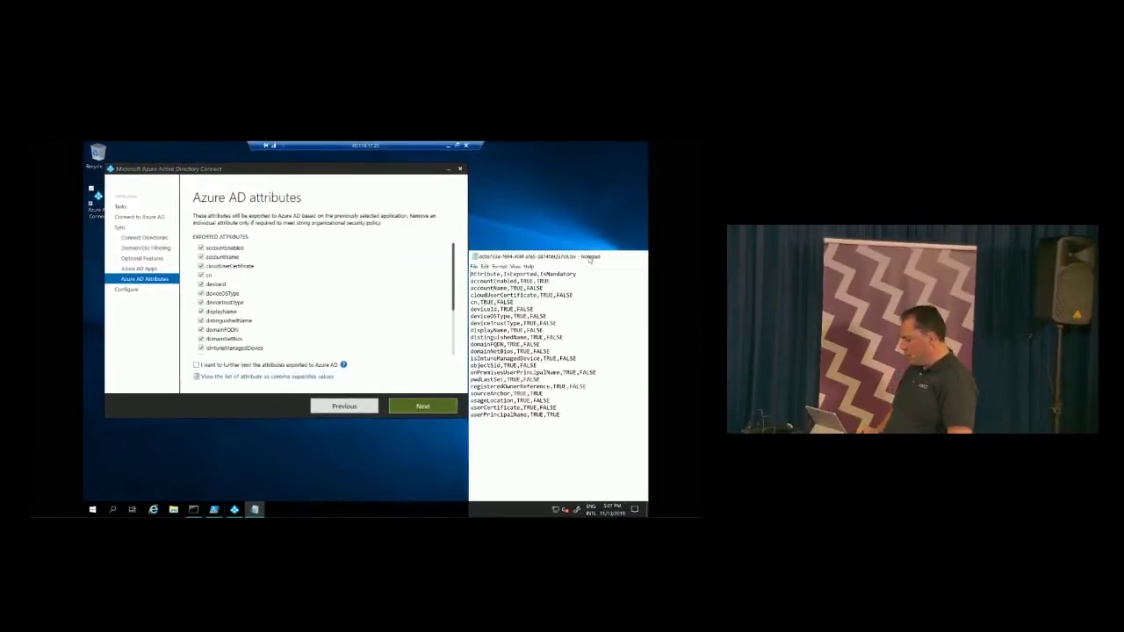
{"action": "left_click_drag", "start_coordinate": [568, 260], "coordinate": [181, 176]}
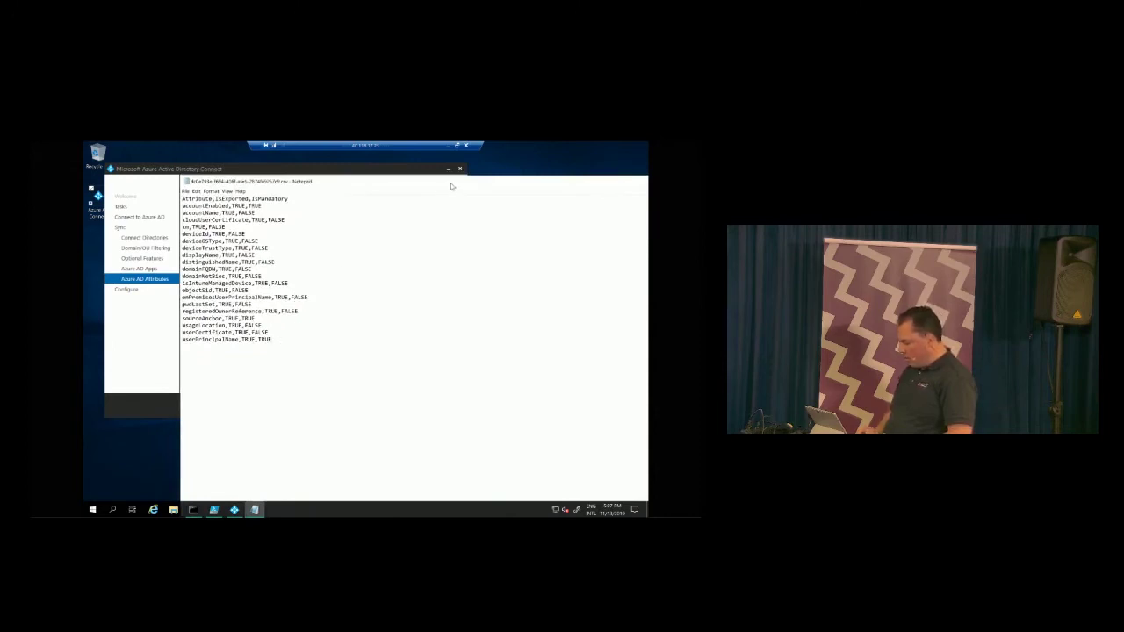
{"action": "left_click_drag", "start_coordinate": [452, 185], "coordinate": [428, 170]}
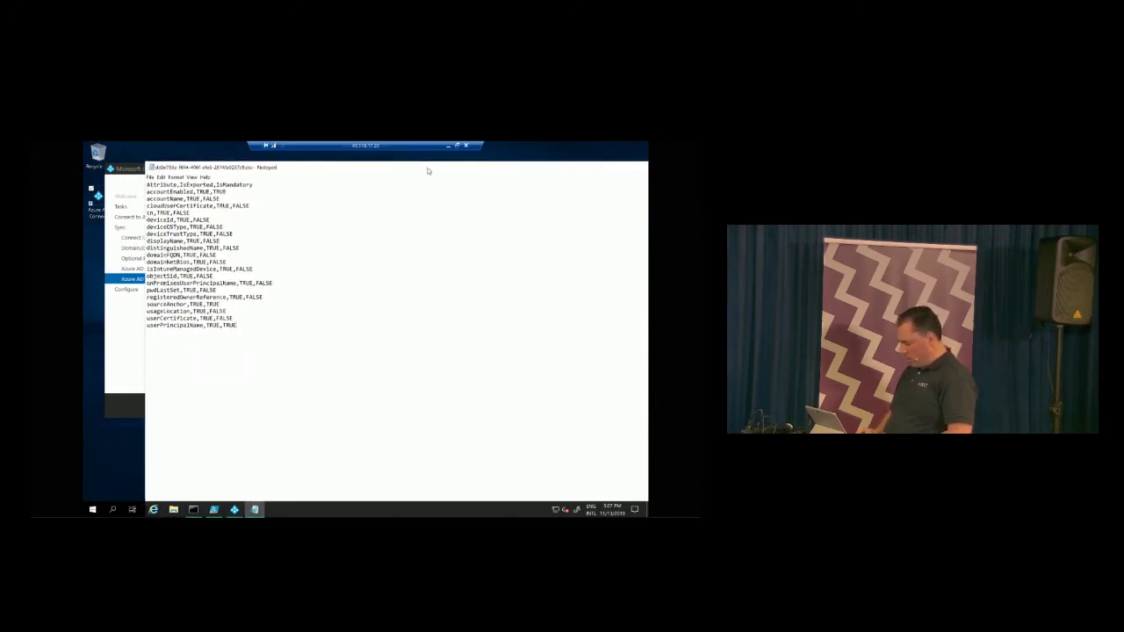
{"action": "double_click", "coordinate": [427, 169]}
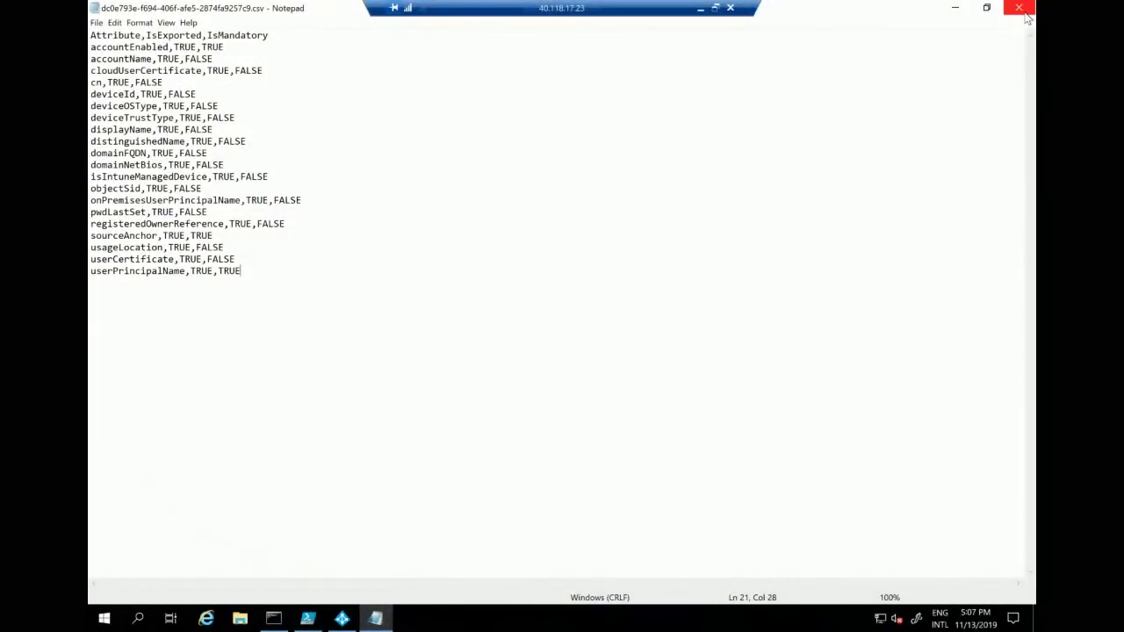
{"action": "left_click", "coordinate": [1019, 8]}
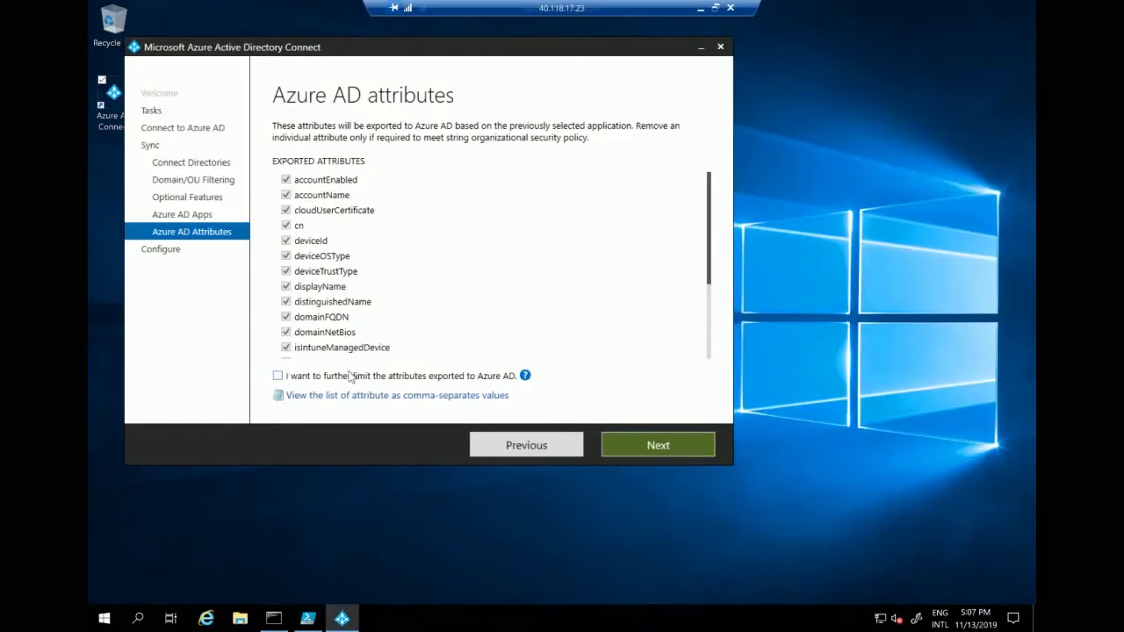
Tick, then clear, the option to further limit individual exported attributes
{"action": "left_click", "coordinate": [278, 377]}
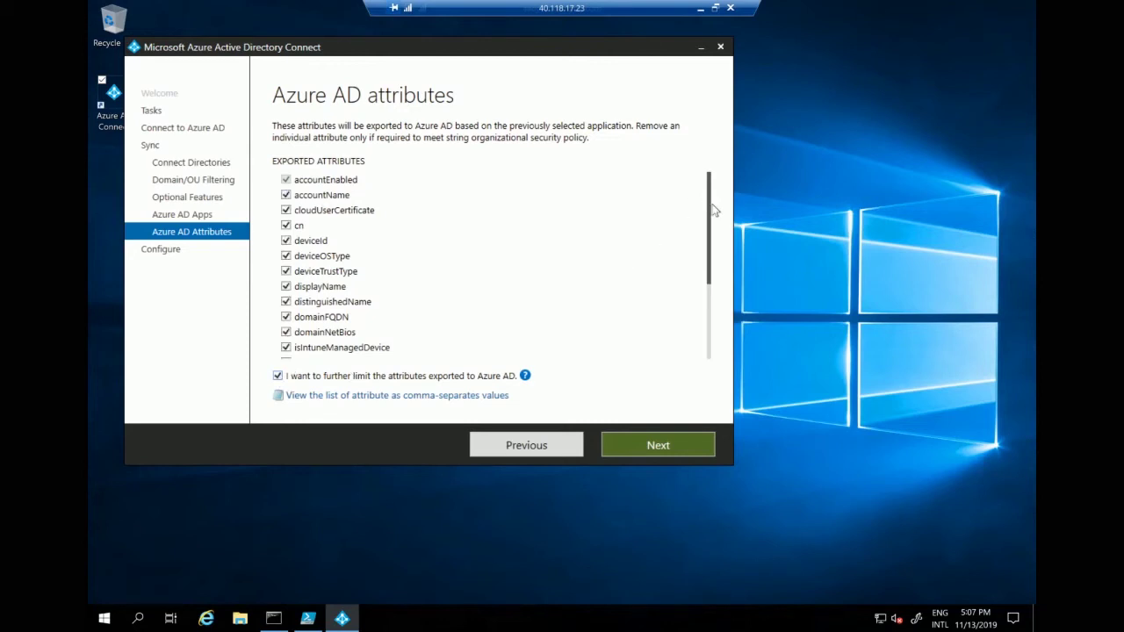
{"action": "mouse_move", "coordinate": [709, 210]}
{"action": "left_mouse_down"}
{"action": "mouse_move", "coordinate": [709, 311]}
{"action": "mouse_move", "coordinate": [711, 197]}
{"action": "left_mouse_up"}
{"action": "left_click", "coordinate": [453, 376]}
Swap Office 365 ProPlus for the 3rd party application and open its attribute CSV in Notepad
{"action": "left_click", "coordinate": [505, 448]}
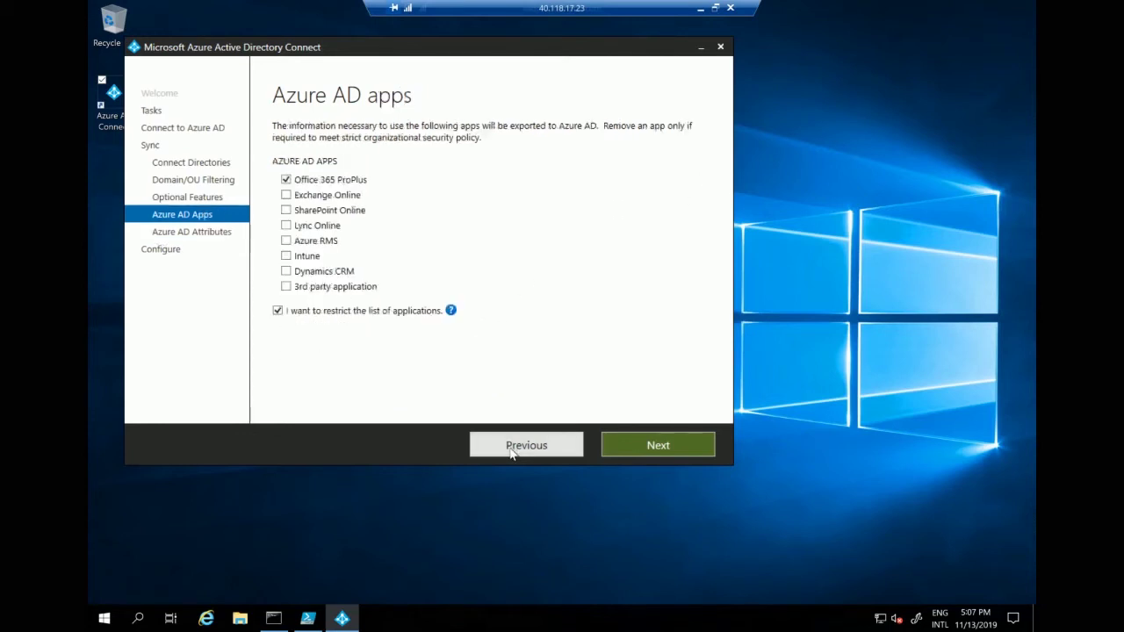
{"action": "left_click", "coordinate": [285, 180]}
{"action": "left_click", "coordinate": [285, 287]}
{"action": "left_click", "coordinate": [693, 452]}
{"action": "left_click", "coordinate": [440, 399]}
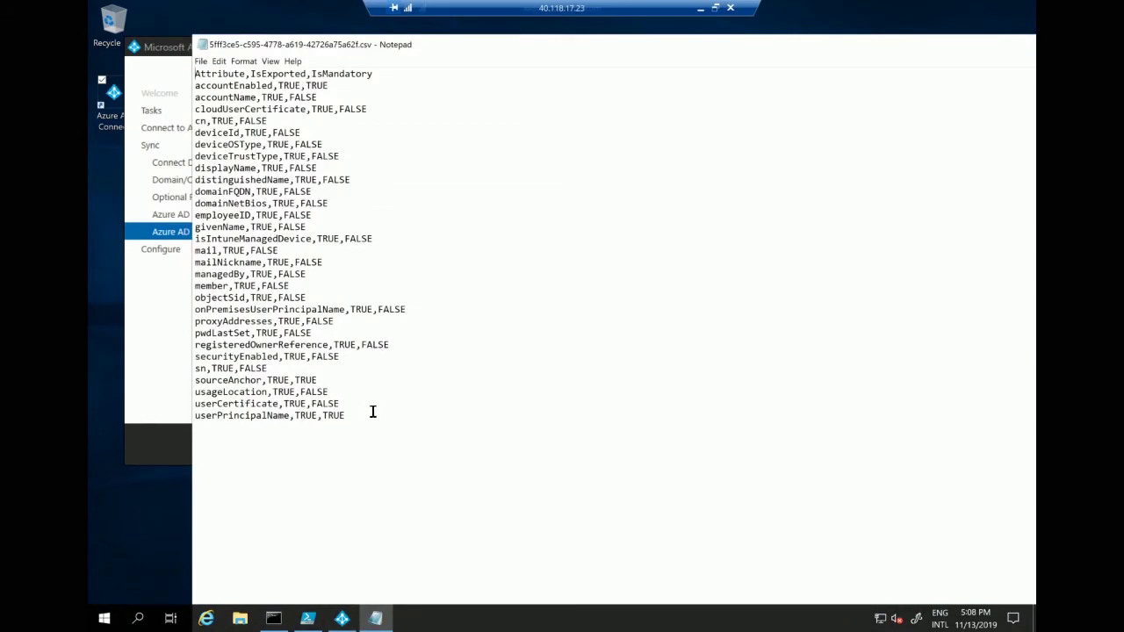
{"action": "double_click", "coordinate": [802, 56]}
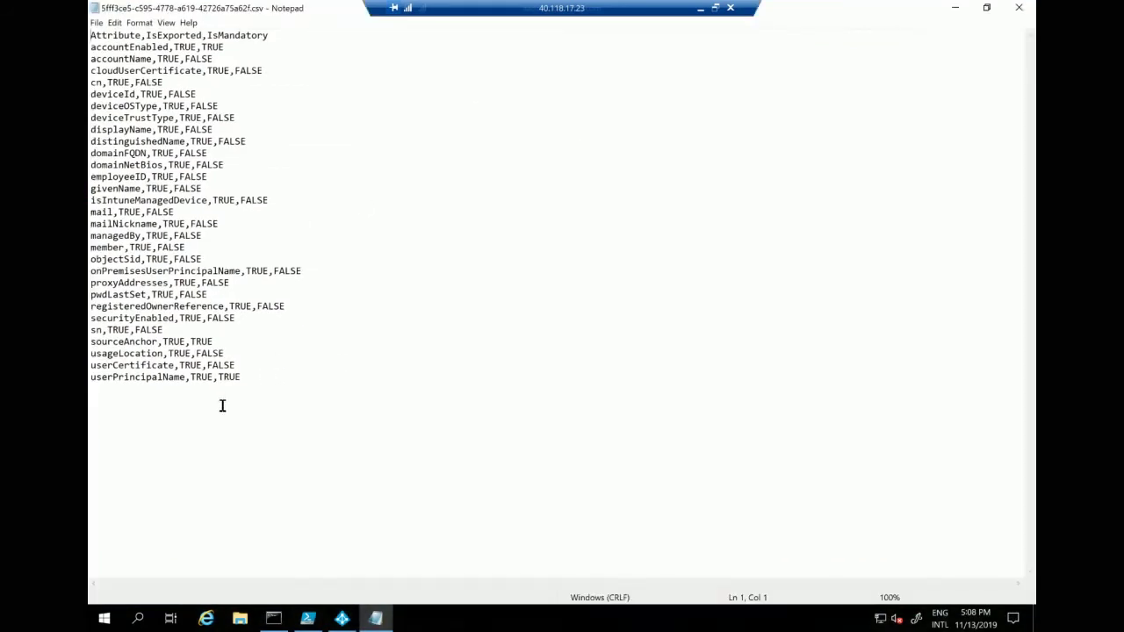
Close the 3rd party application's attribute CSV in Notepad
{"action": "left_click", "coordinate": [263, 378]}
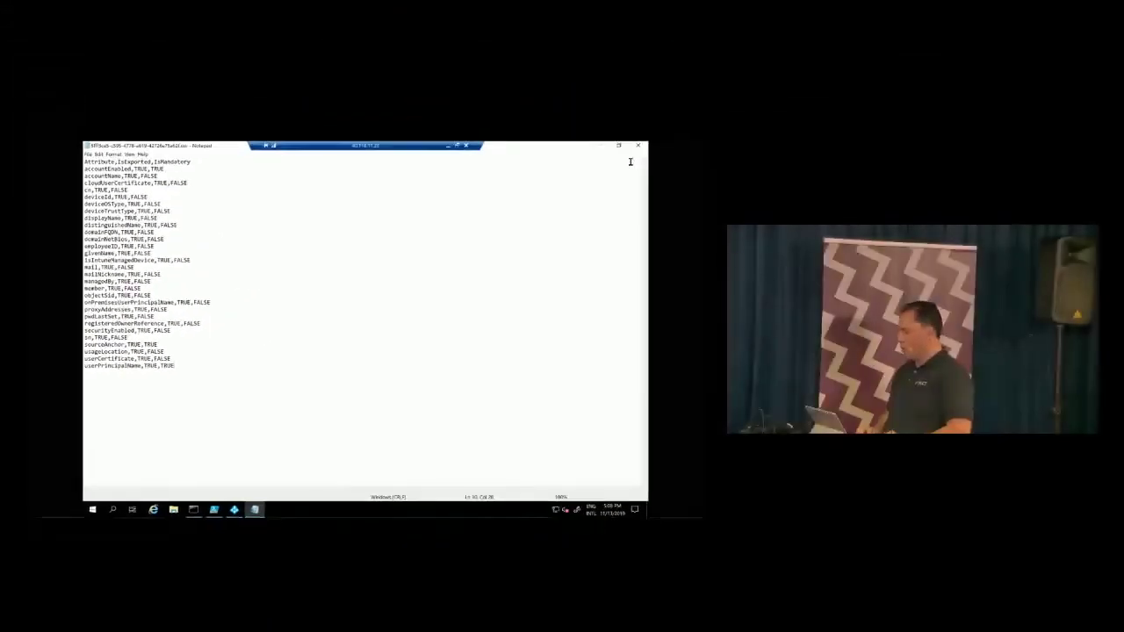
{"action": "left_click", "coordinate": [641, 146]}
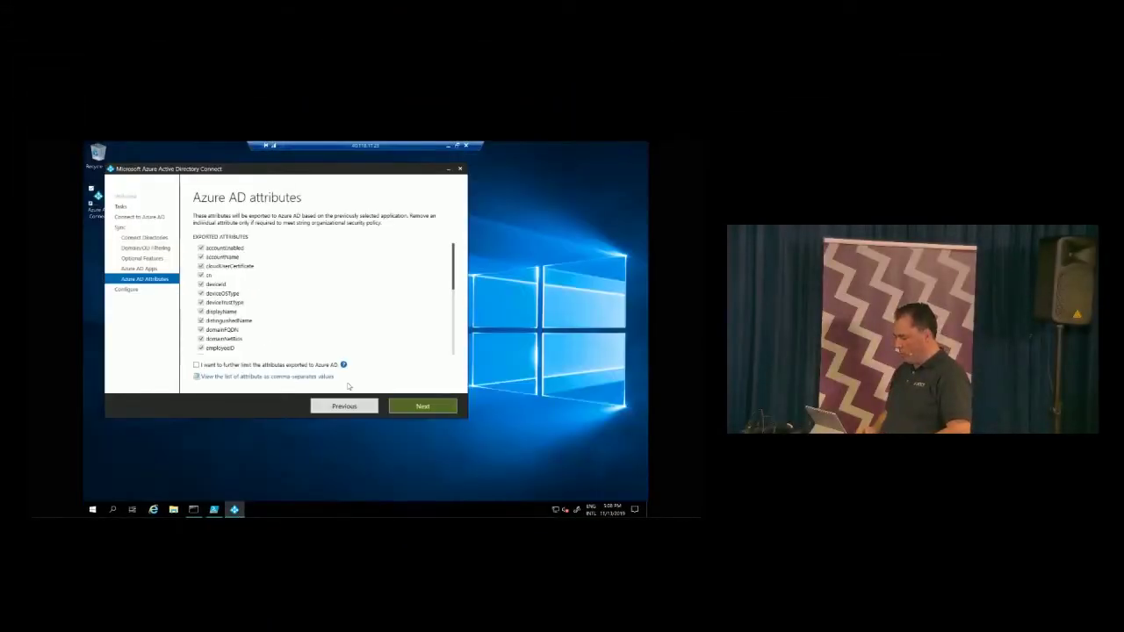
Briefly turn off Azure AD app and attribute filtering, then re-enable it and continue to the apps page
{"action": "left_click", "coordinate": [342, 409]}
{"action": "left_click", "coordinate": [343, 411]}
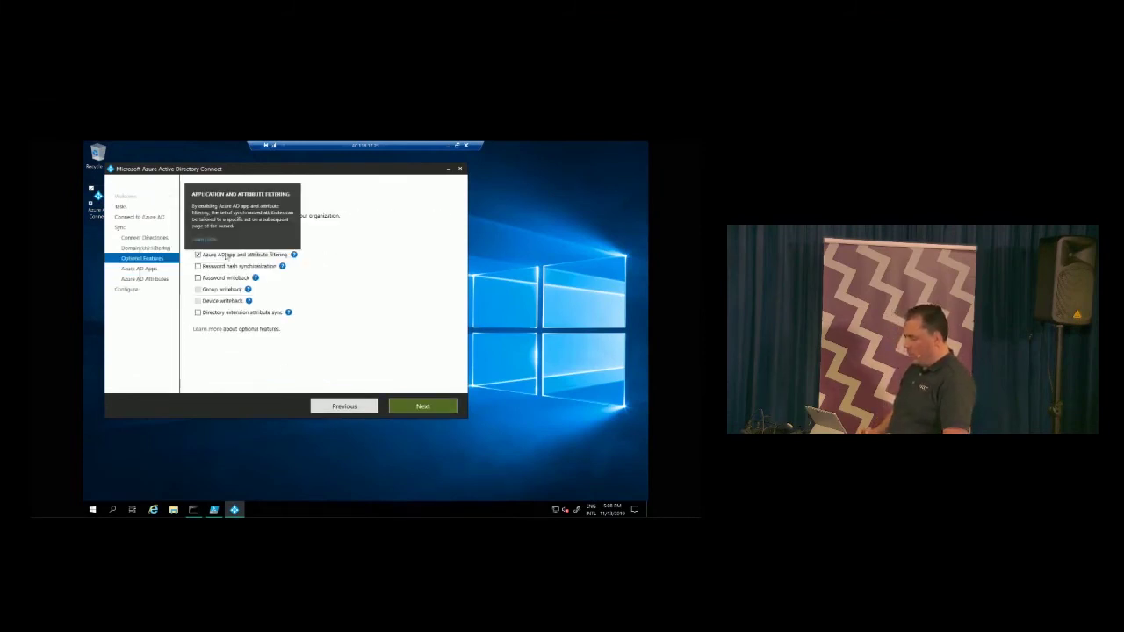
{"action": "left_click", "coordinate": [197, 254]}
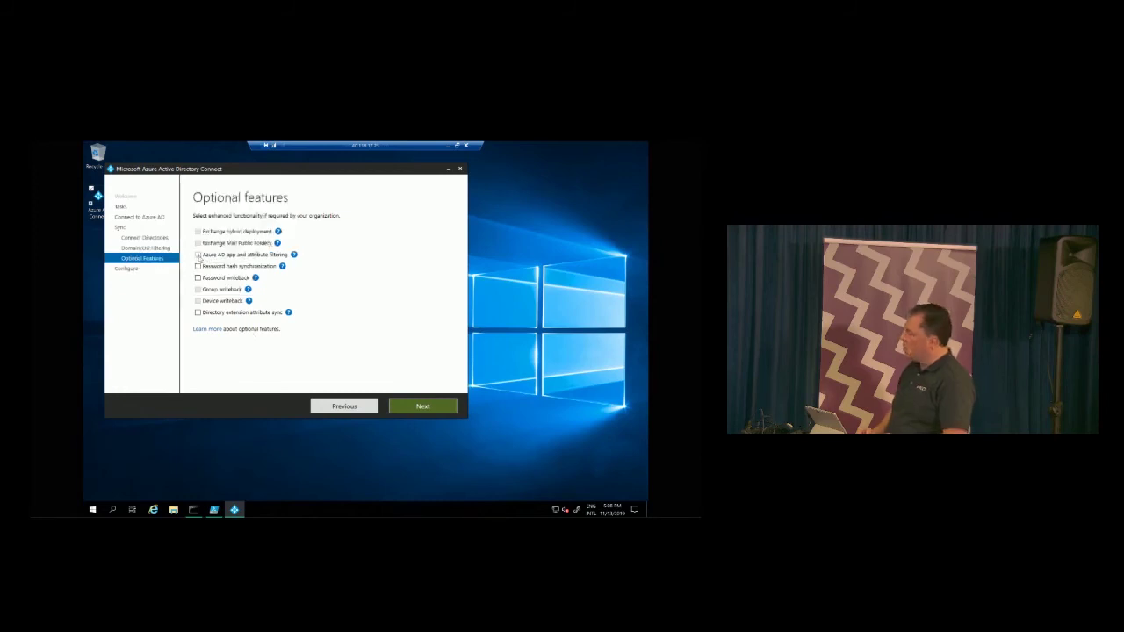
{"action": "left_click", "coordinate": [413, 406]}
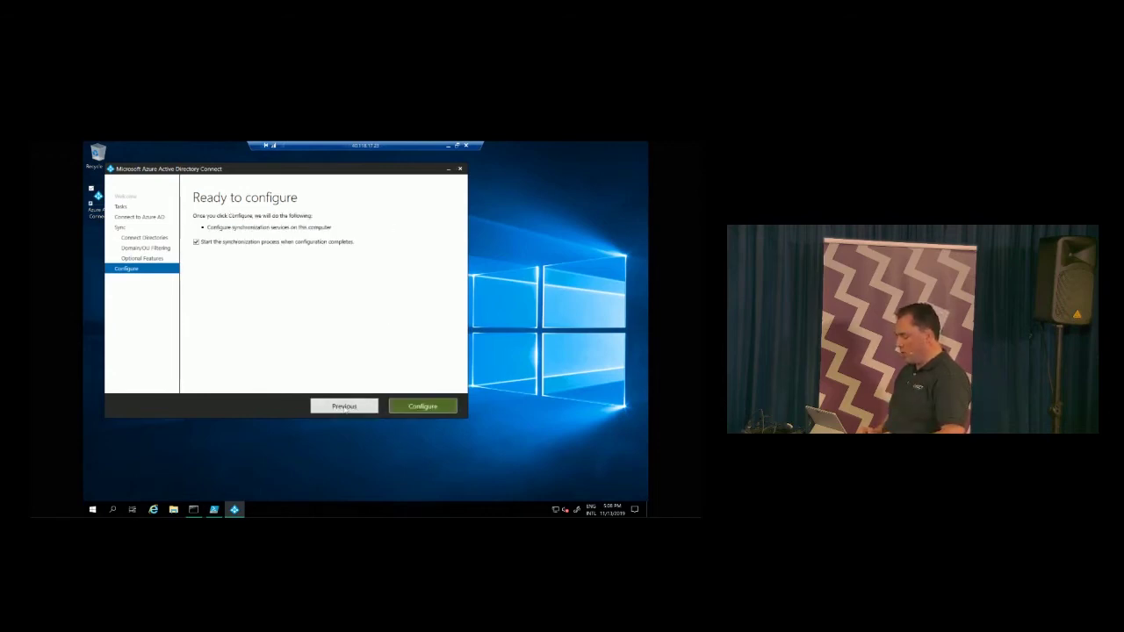
{"action": "left_click", "coordinate": [345, 408]}
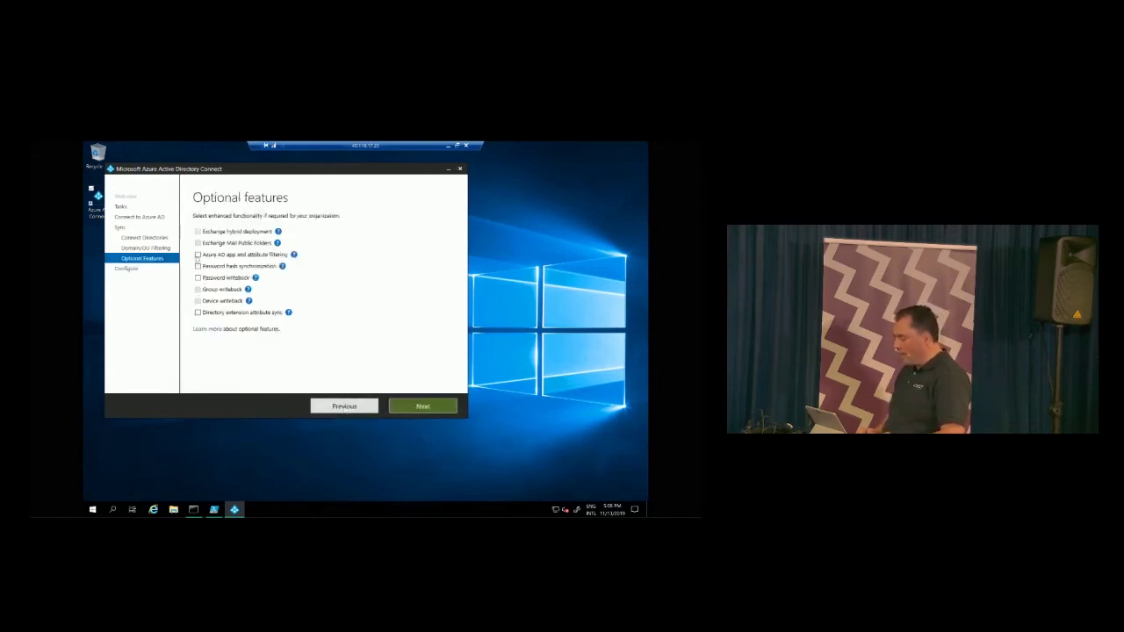
{"action": "left_click", "coordinate": [198, 255]}
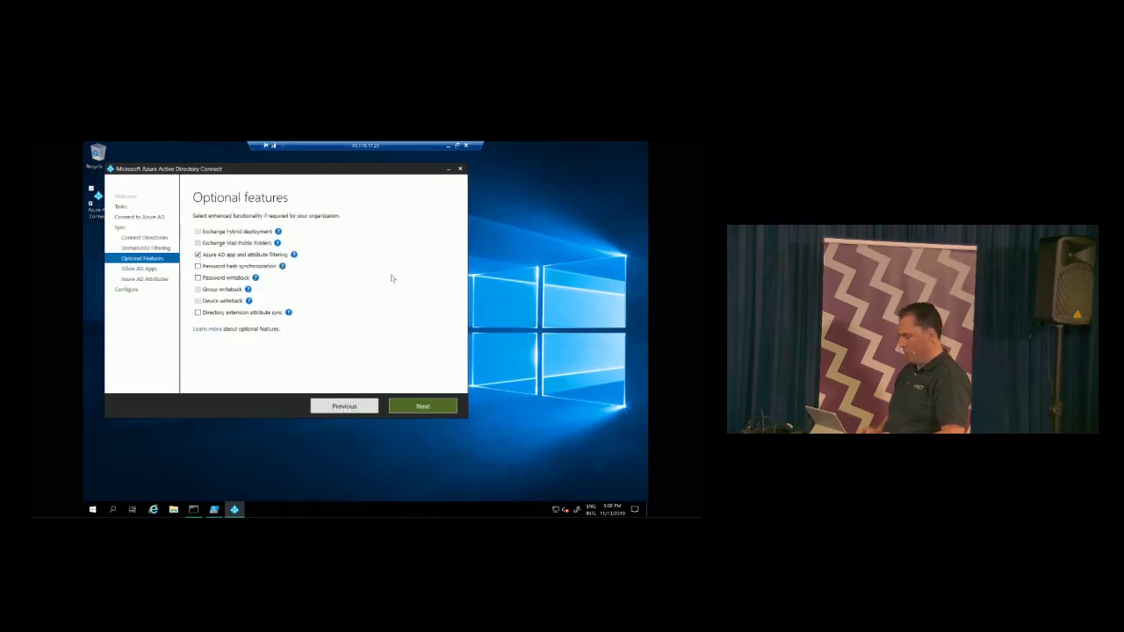
{"action": "left_click", "coordinate": [427, 405]}
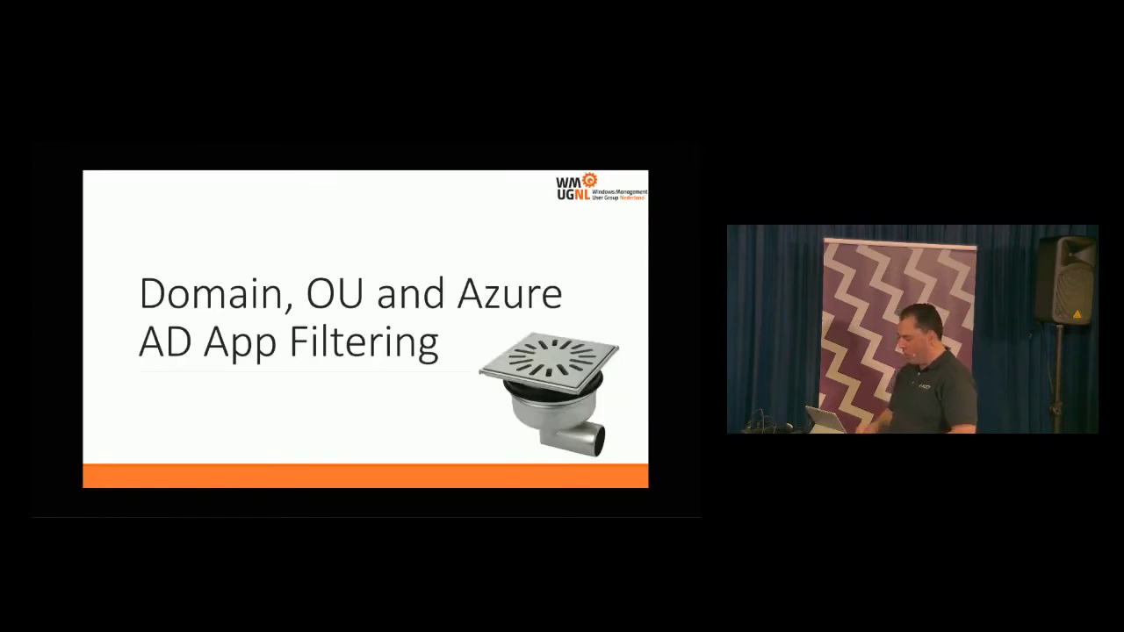
Advance to the Active Directory 'delegation' slide and return to the remote desktop session
{"action": "key", "text": "Right"}
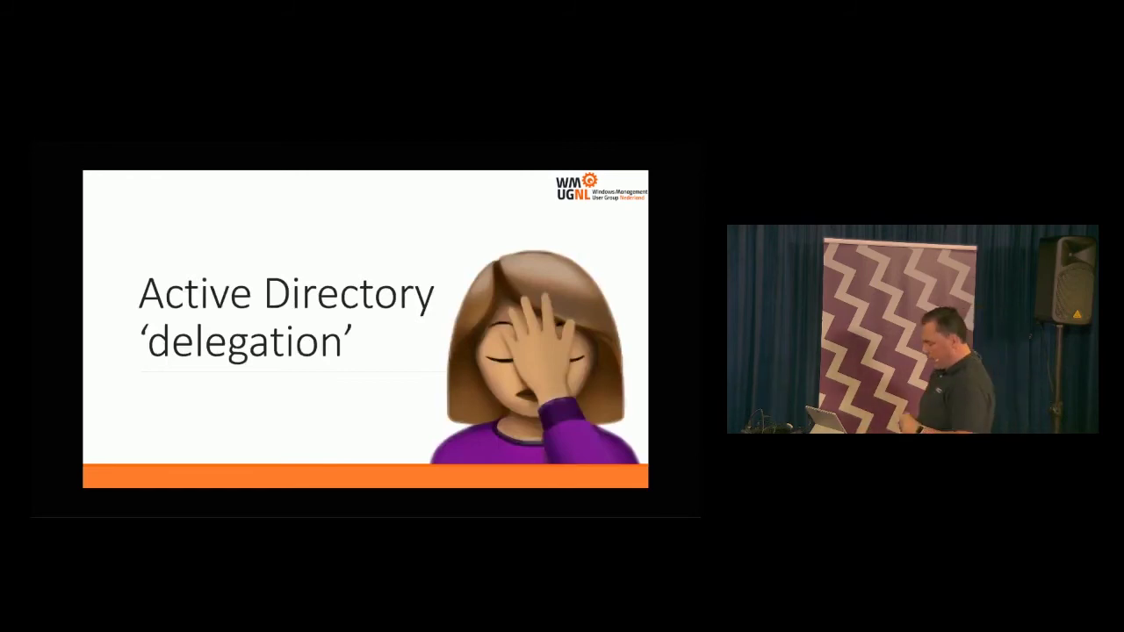
{"action": "key", "text": "alt+Tab"}
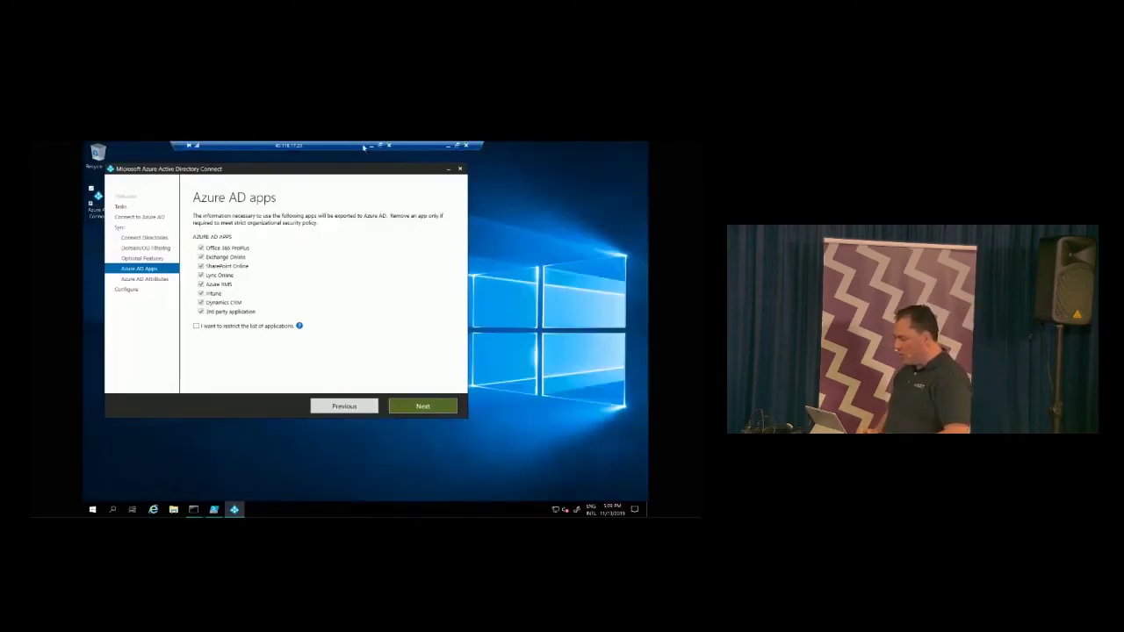
Launch Active Directory Administrative Center and open the lucernpub domain's Advanced Security Settings
{"action": "left_click", "coordinate": [448, 168]}
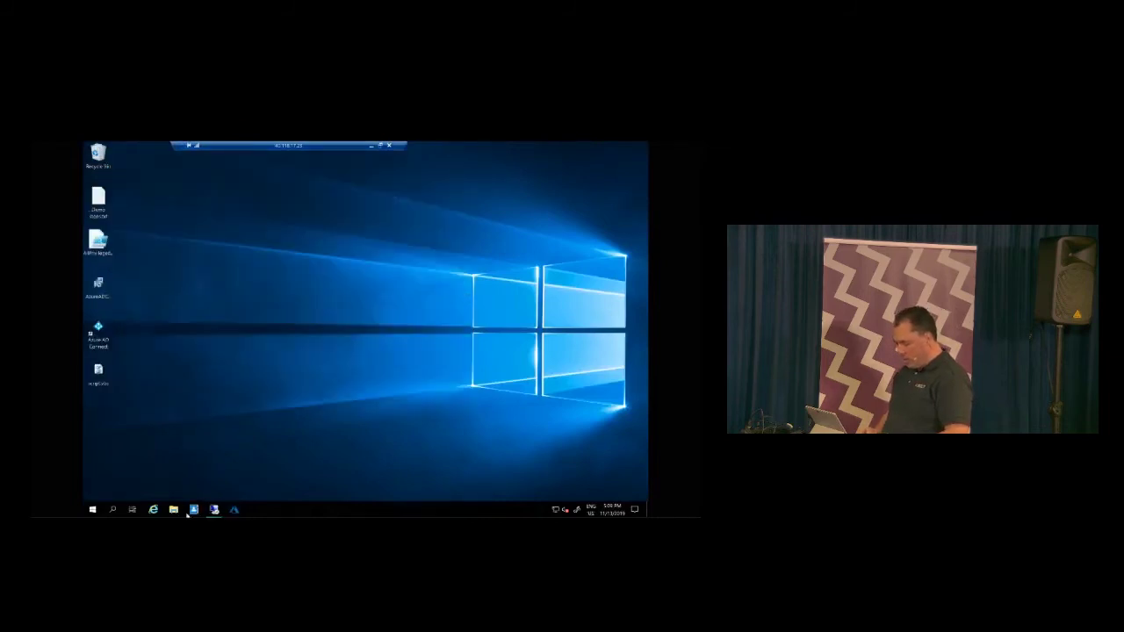
{"action": "left_click", "coordinate": [193, 510]}
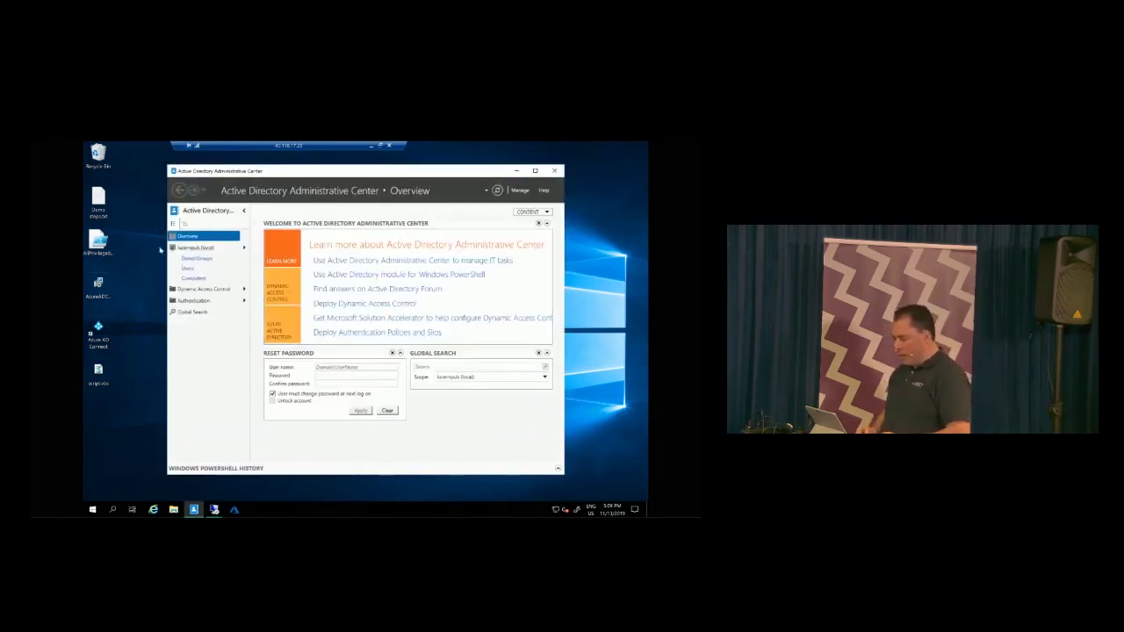
{"action": "left_click", "coordinate": [184, 225]}
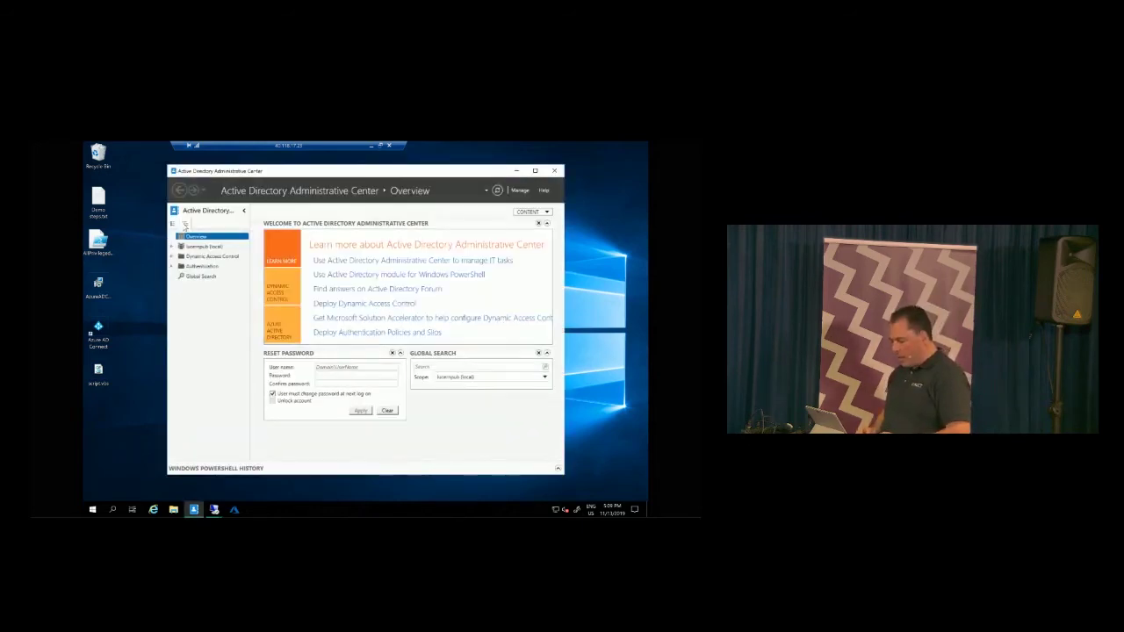
{"action": "left_click", "coordinate": [196, 247]}
{"action": "right_click", "coordinate": [198, 247]}
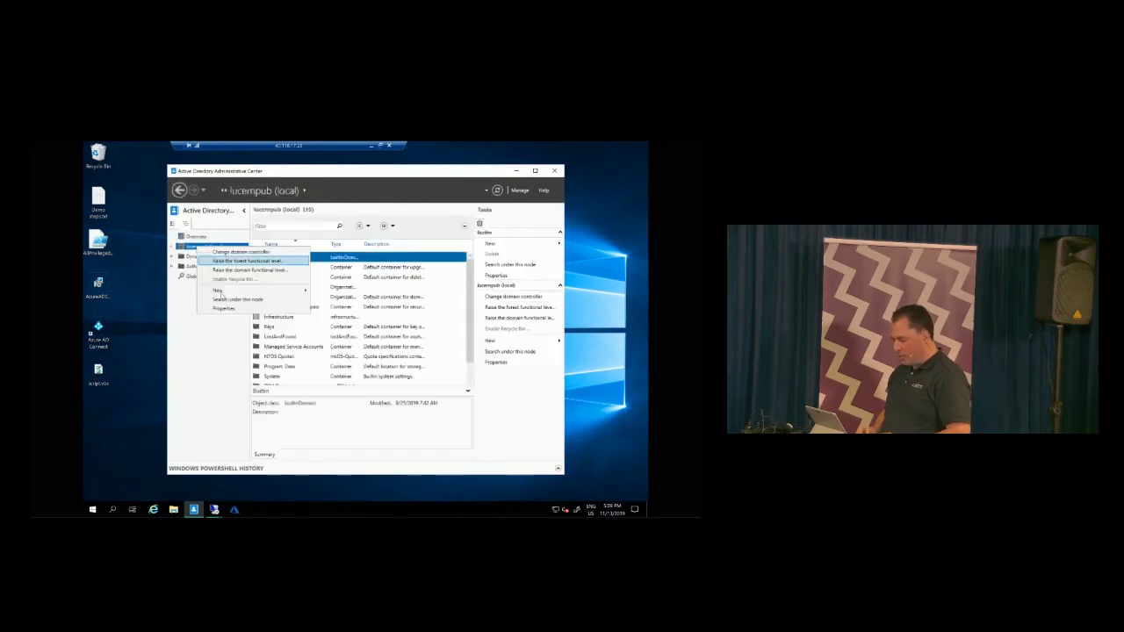
{"action": "left_click", "coordinate": [238, 311]}
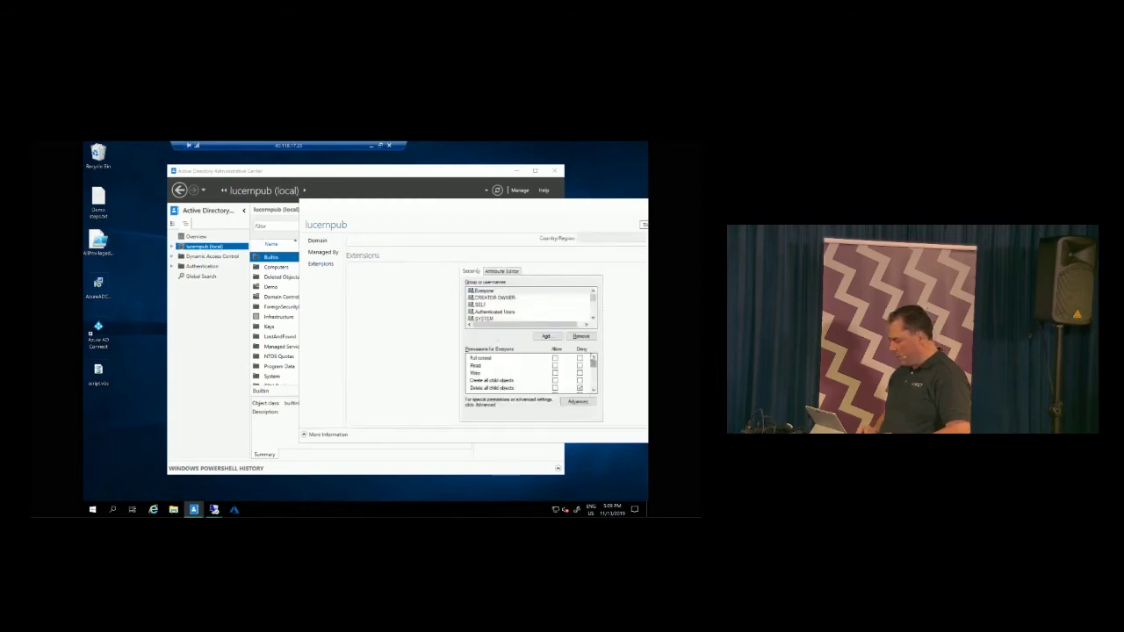
{"action": "left_click", "coordinate": [577, 402]}
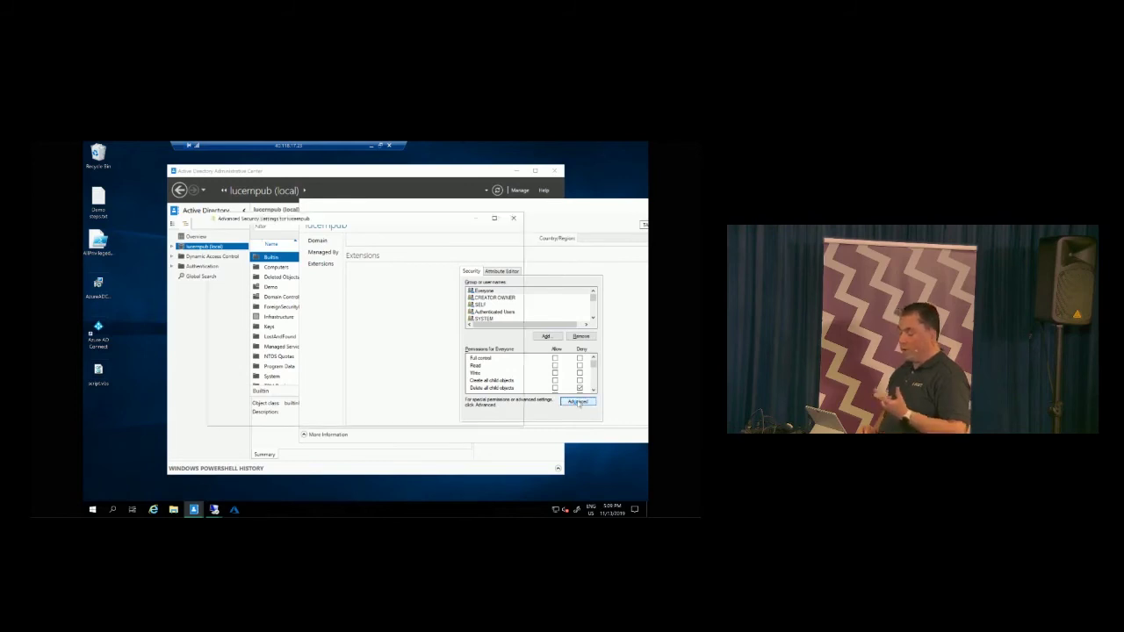
Inspect the MSOL account's reset-password and device-object permission entries in detail
{"action": "left_click", "coordinate": [494, 219]}
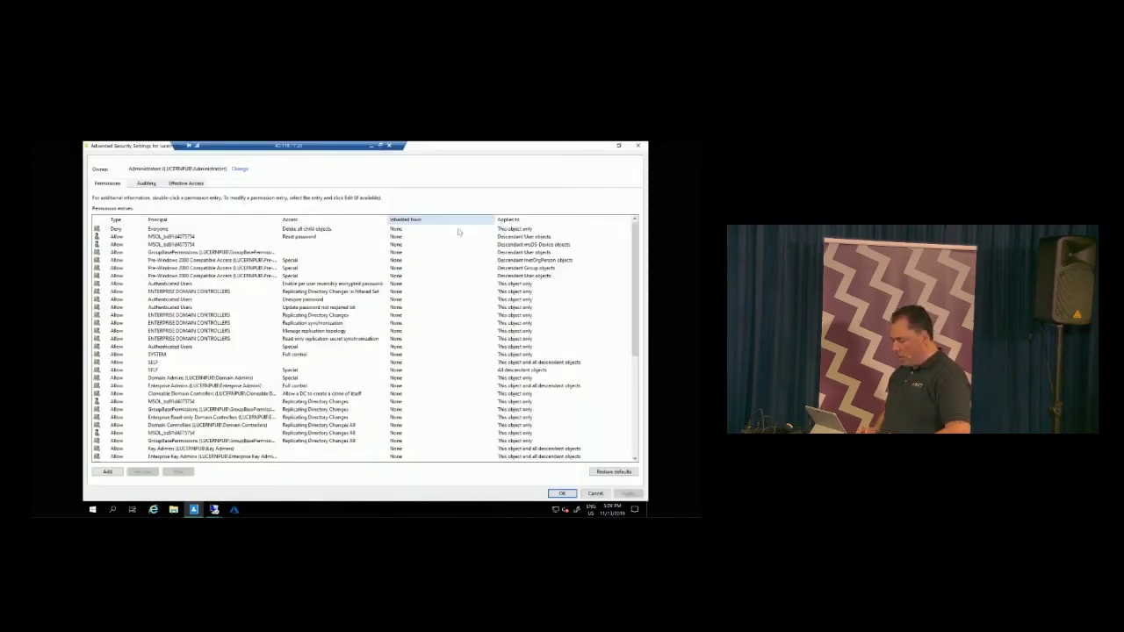
{"action": "left_click", "coordinate": [178, 239]}
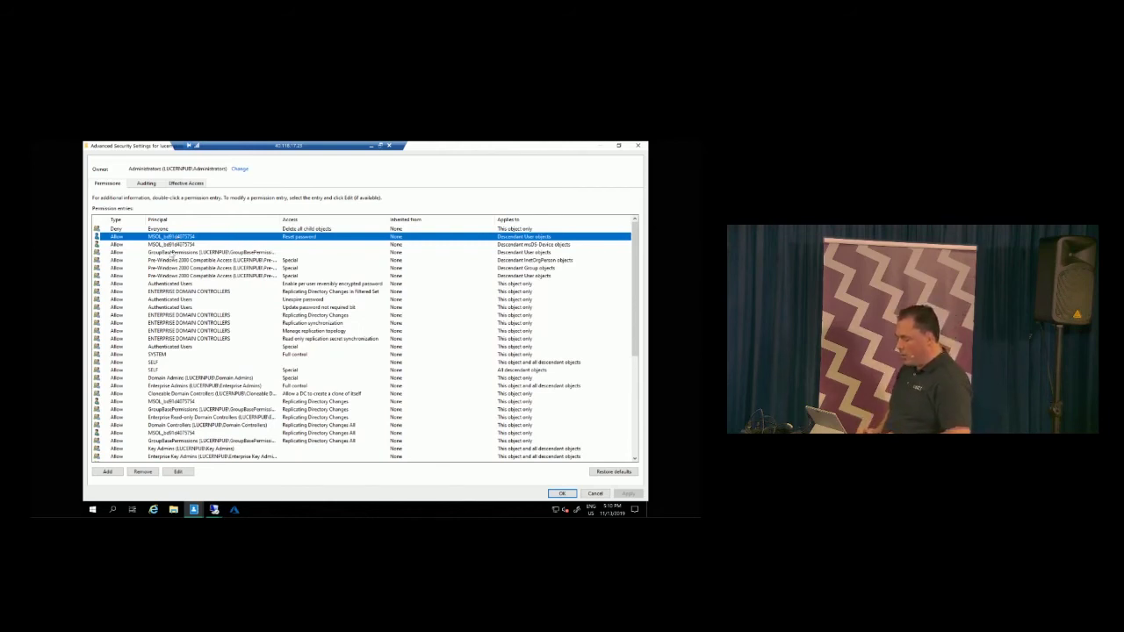
{"action": "left_click", "coordinate": [176, 246]}
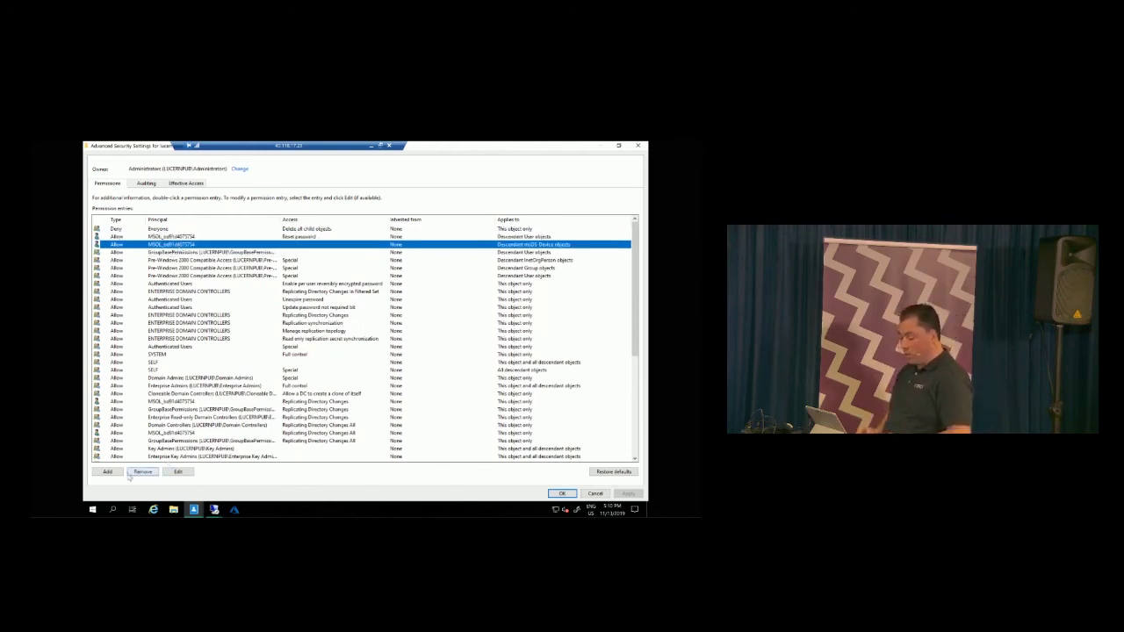
{"action": "left_click", "coordinate": [179, 471]}
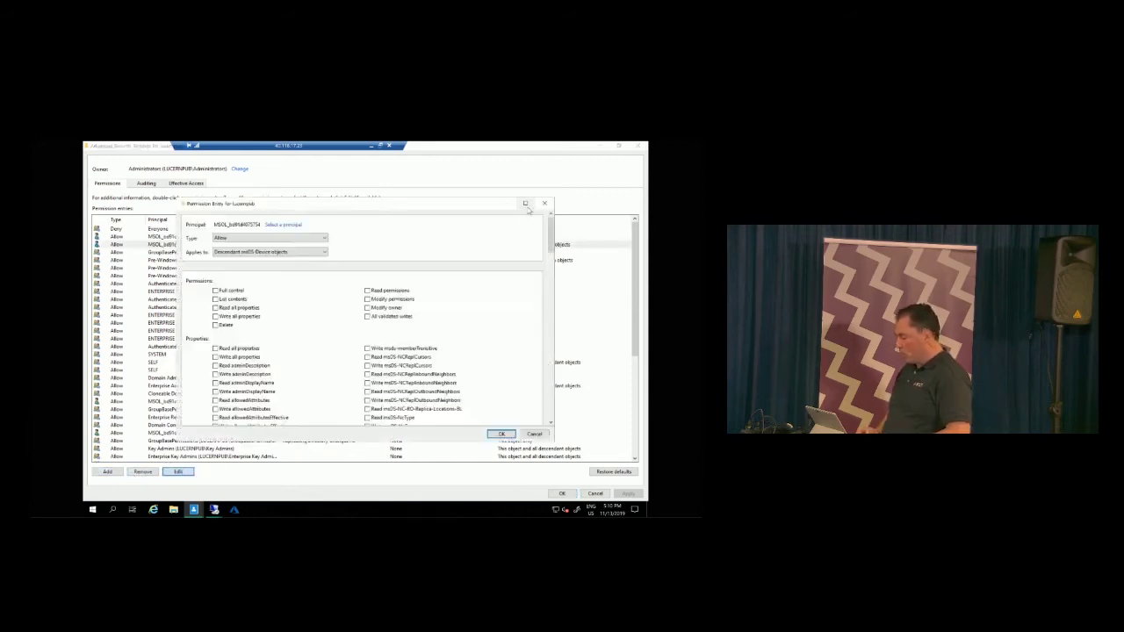
{"action": "left_click", "coordinate": [525, 203]}
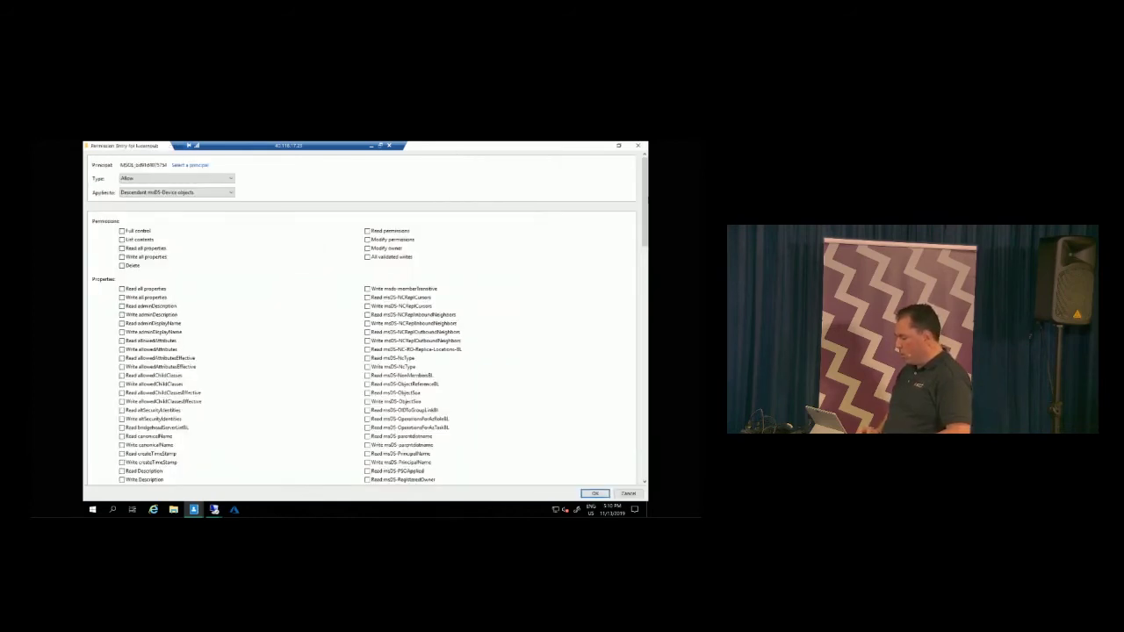
{"action": "left_click", "coordinate": [645, 356]}
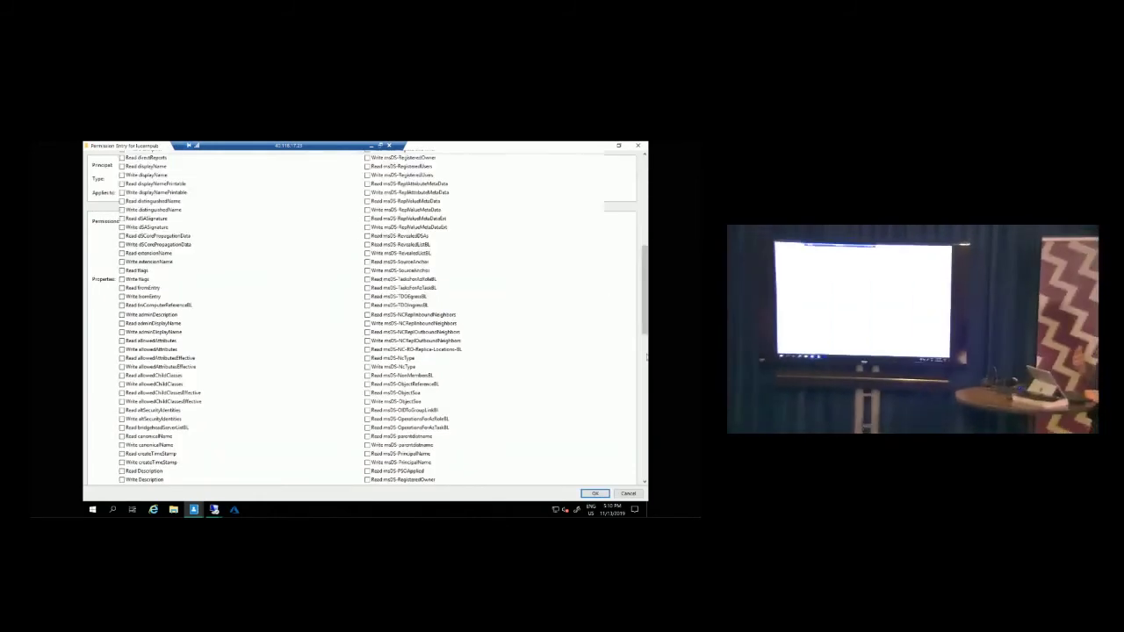
{"action": "left_click", "coordinate": [646, 356]}
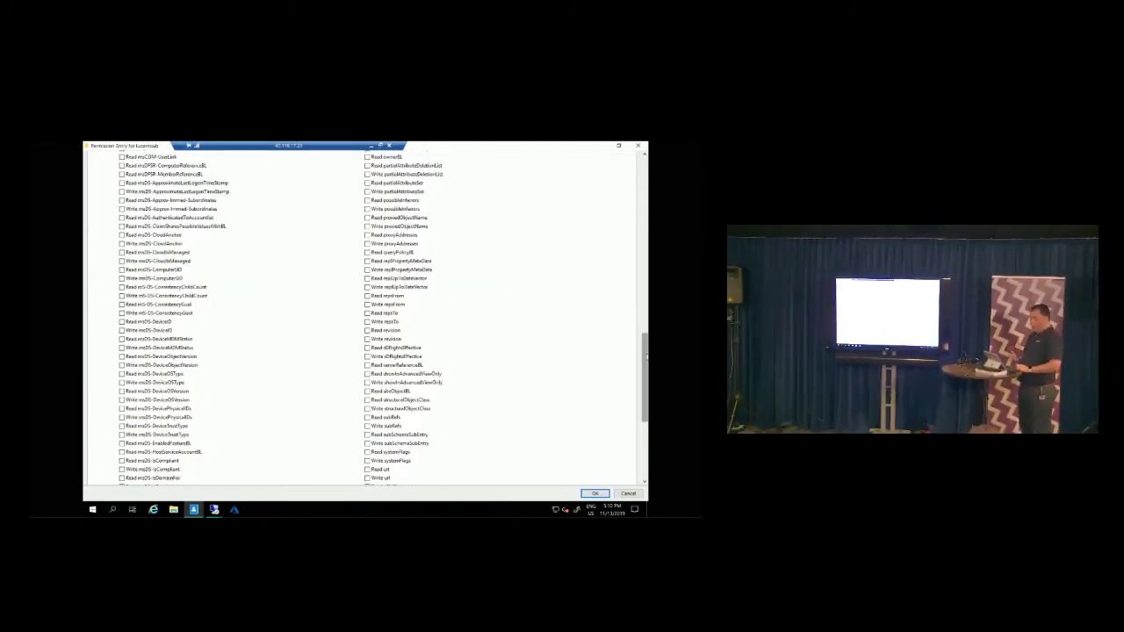
{"action": "left_click", "coordinate": [645, 435]}
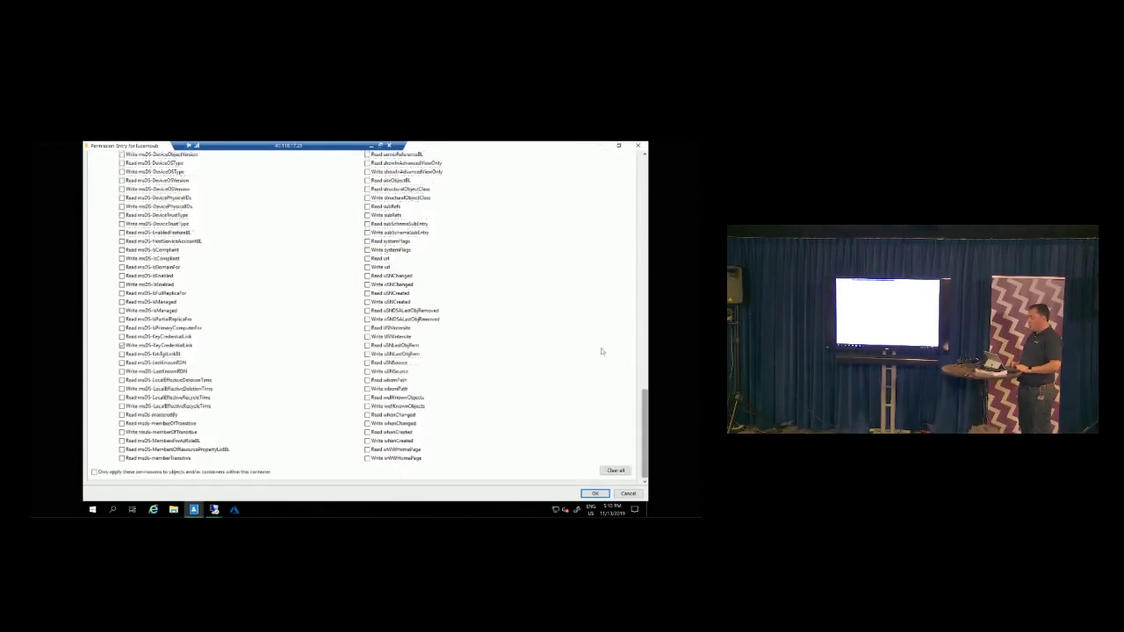
Close the permission entry, Advanced Security Settings and domain properties, and minimize ADAC
{"action": "left_click", "coordinate": [640, 146]}
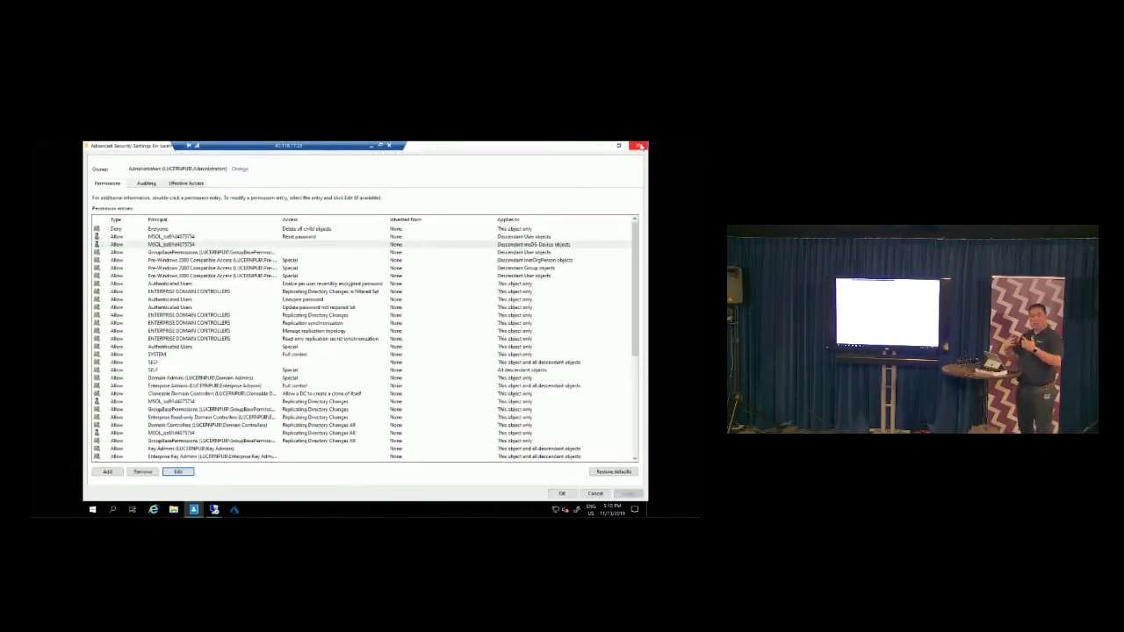
{"action": "left_click", "coordinate": [640, 147]}
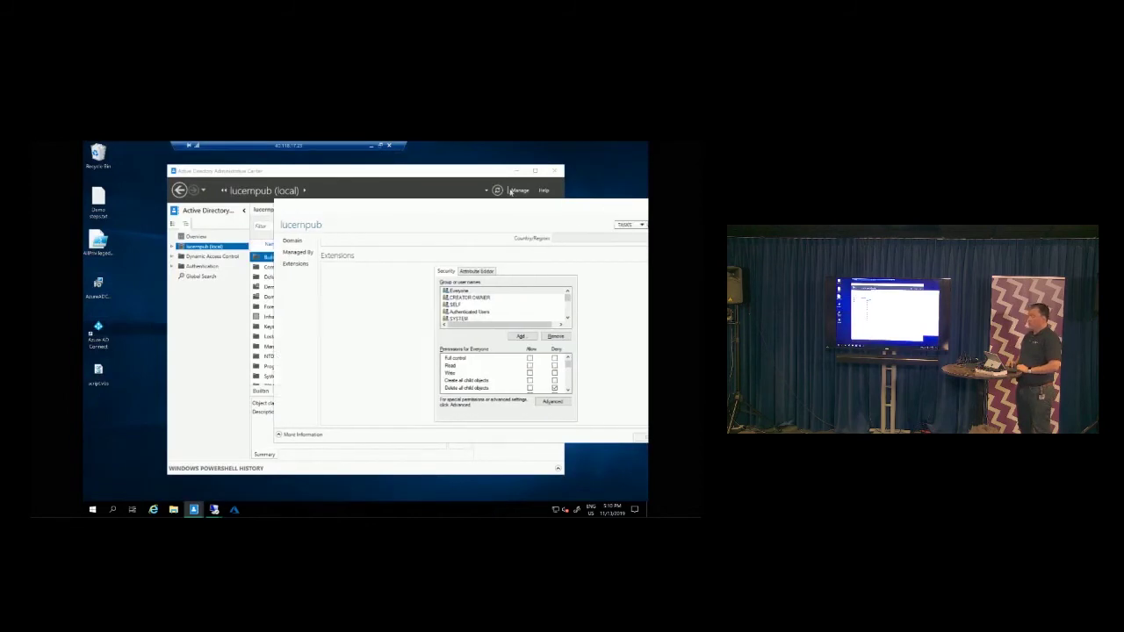
{"action": "left_click", "coordinate": [586, 188]}
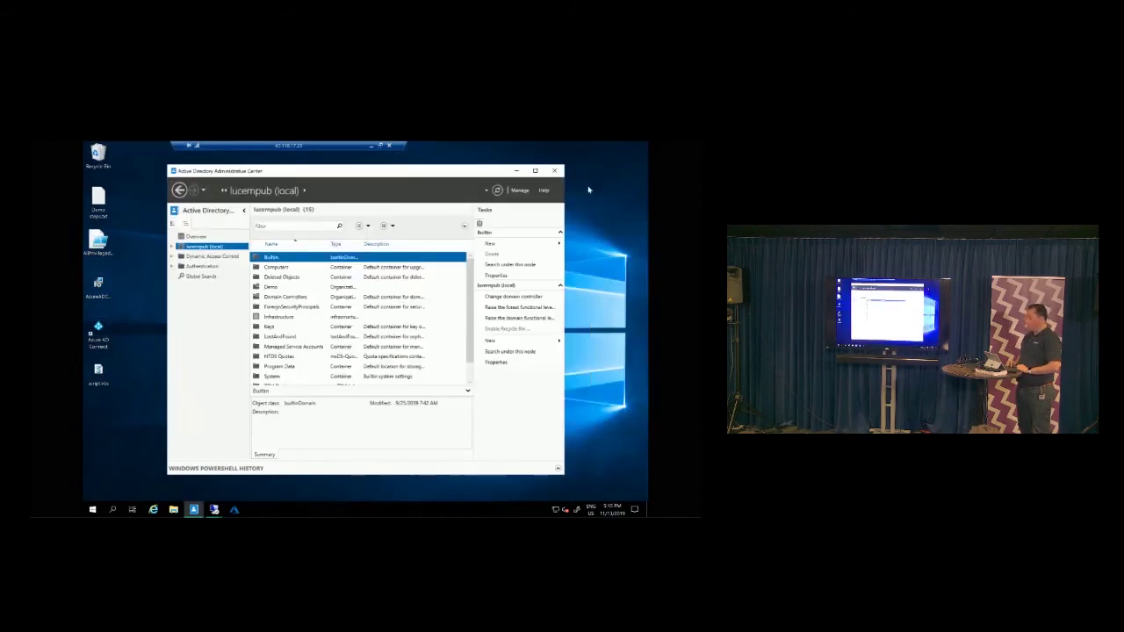
{"action": "left_click", "coordinate": [512, 171]}
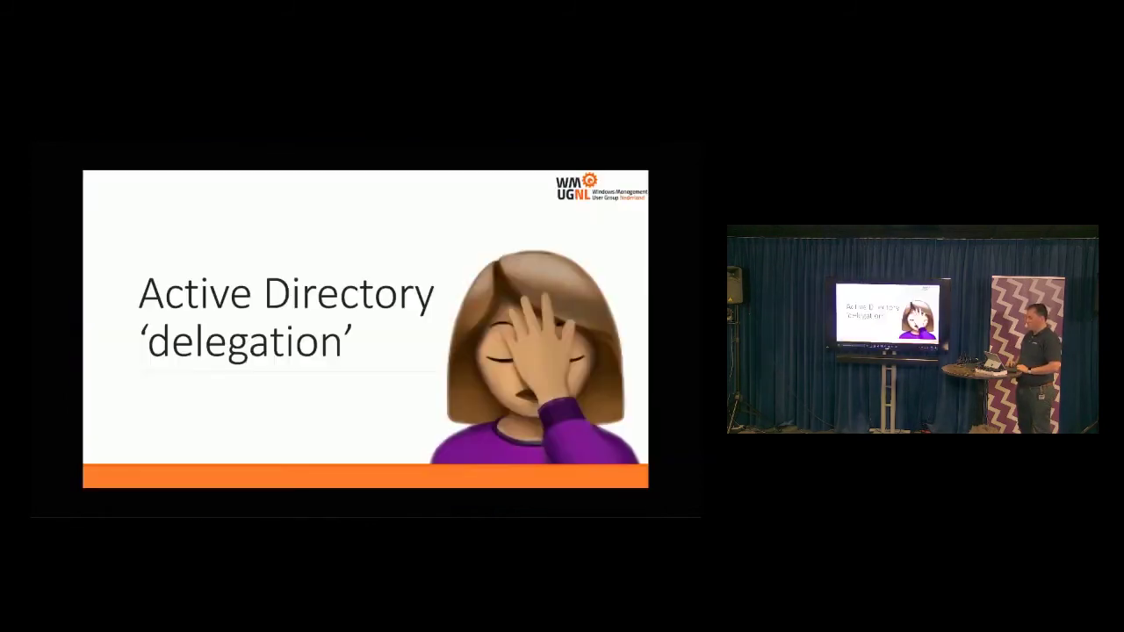
Back in the slides, advance to 'PTA Agents; just like real cops, I guess'
{"action": "left_click", "coordinate": [370, 144]}
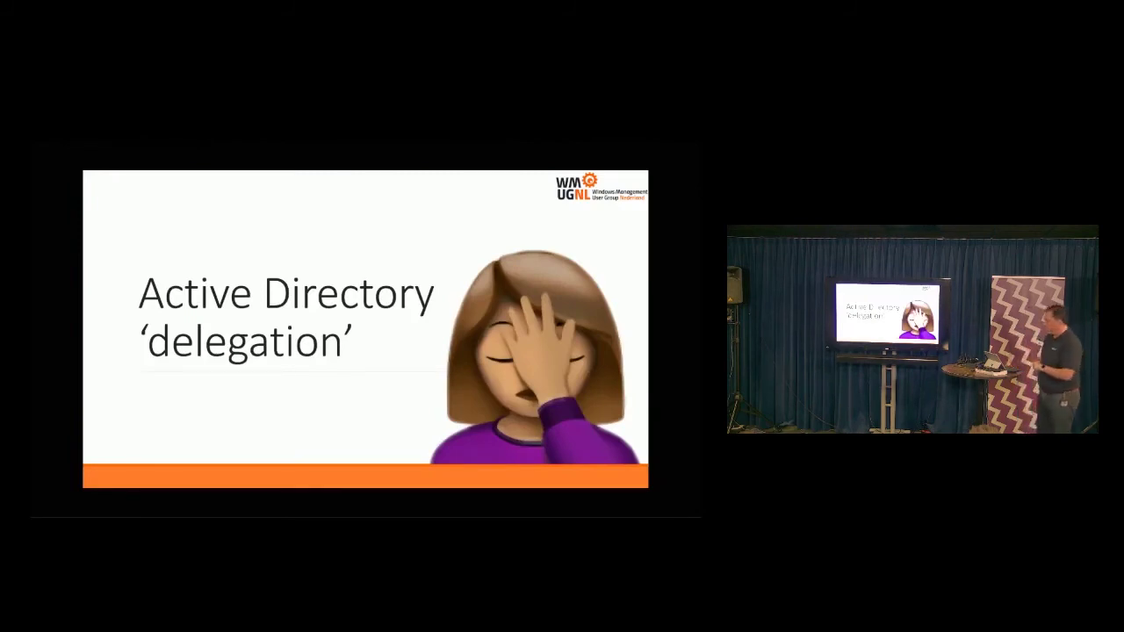
{"action": "key", "text": "Right"}
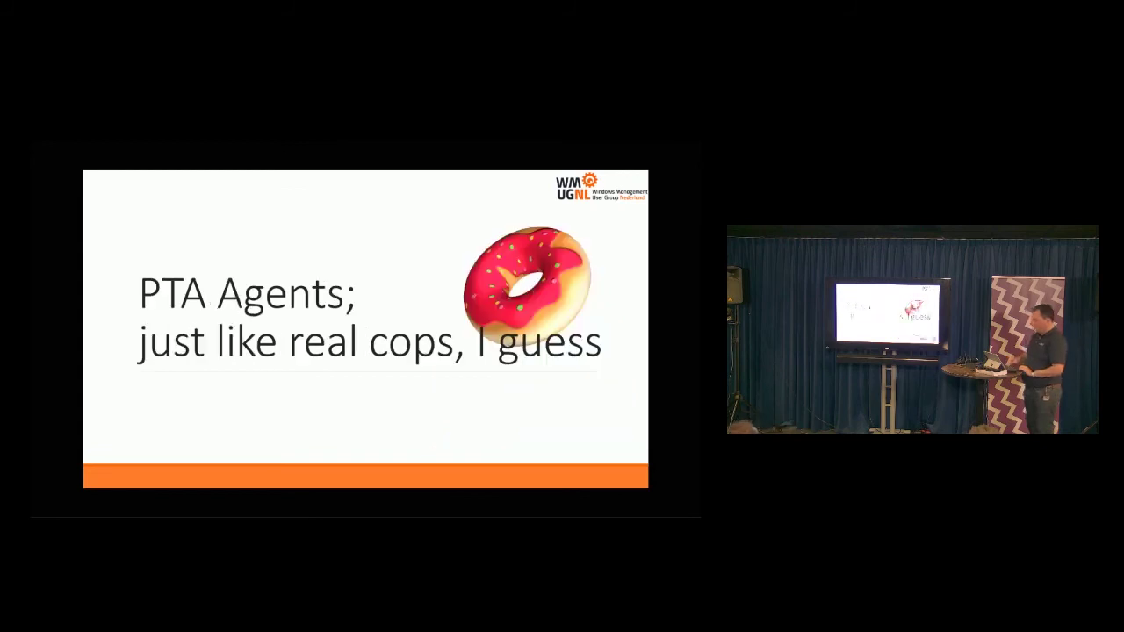